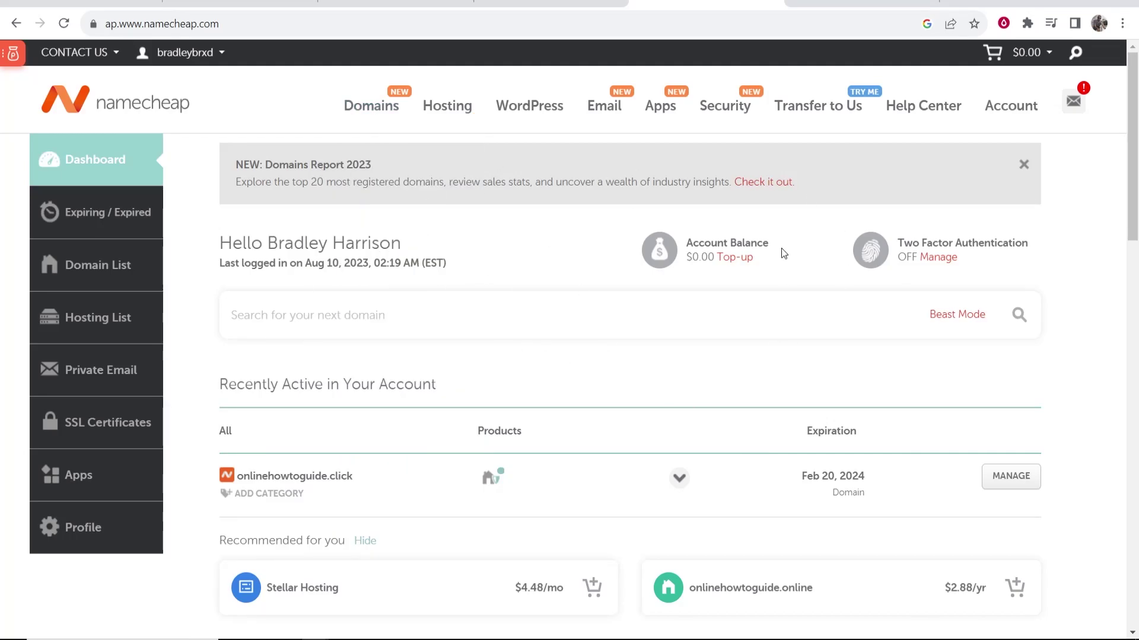
Start linking an existing domain in Beacons settings and review the $10 Link in Bio Pro charge
{"action": "left_click", "coordinate": [548, 4]}
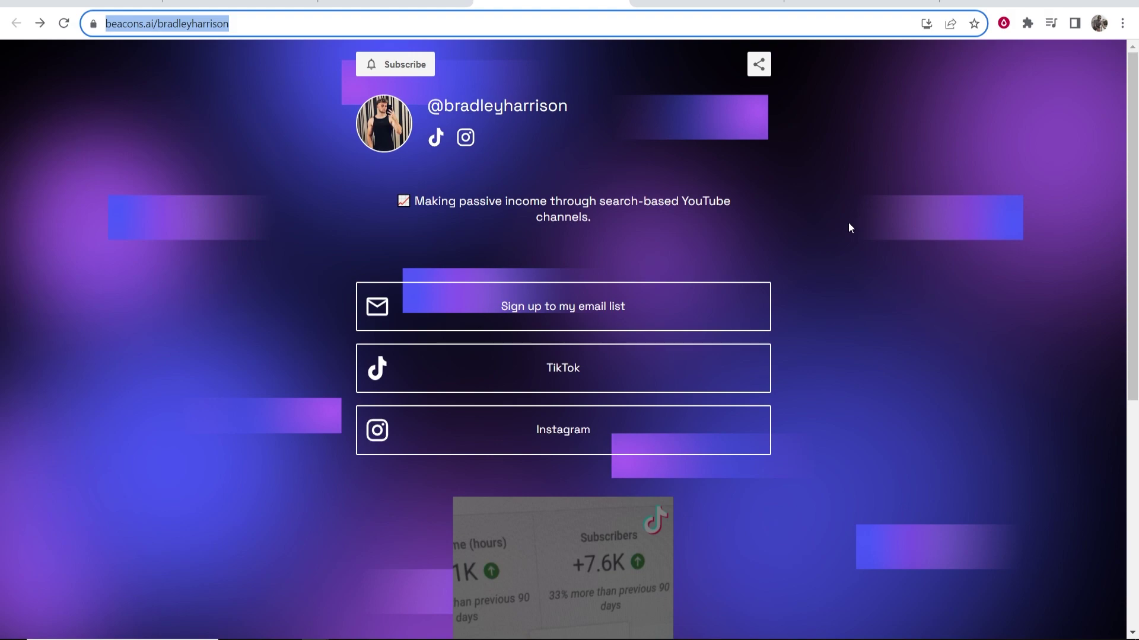
{"action": "left_click", "coordinate": [385, 3]}
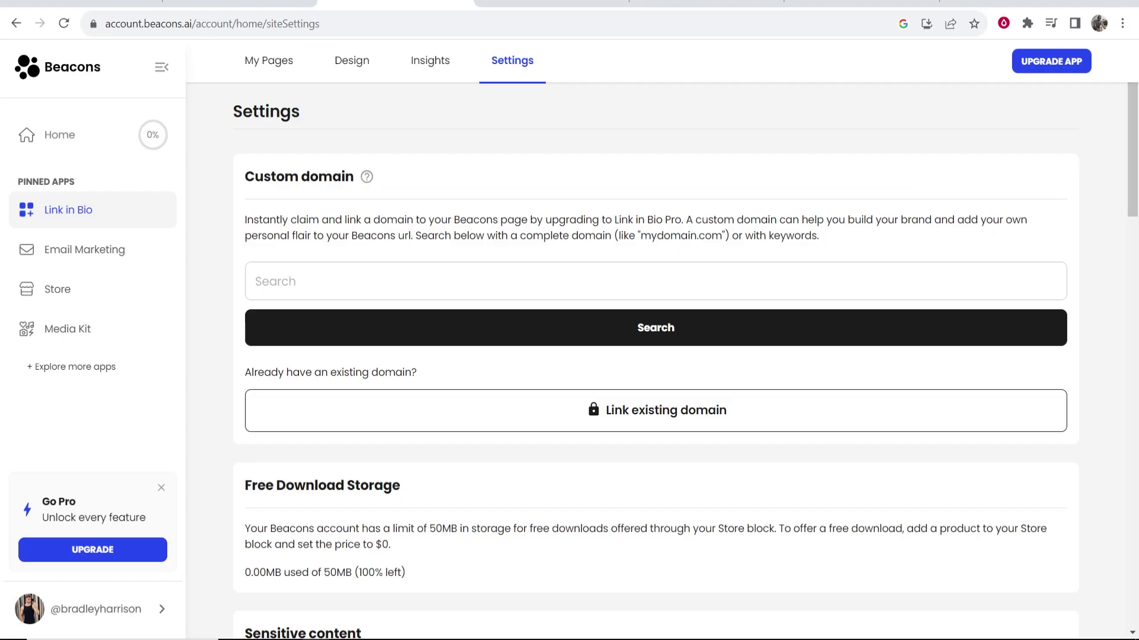
{"action": "left_click", "coordinate": [658, 419]}
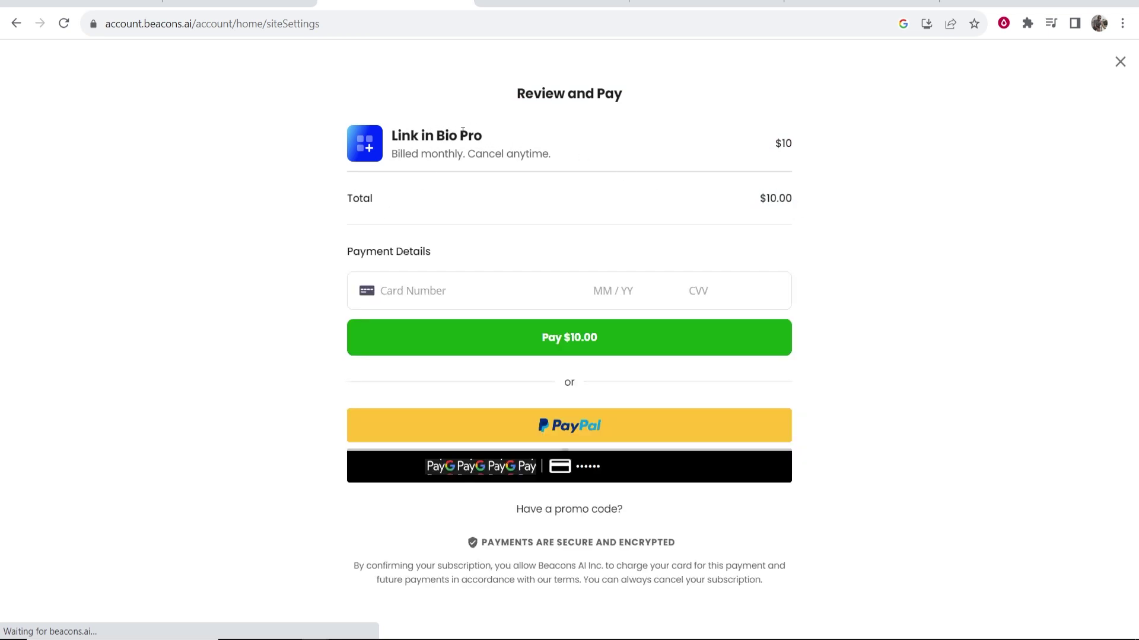
{"action": "left_click_drag", "start_coordinate": [499, 140], "coordinate": [393, 141]}
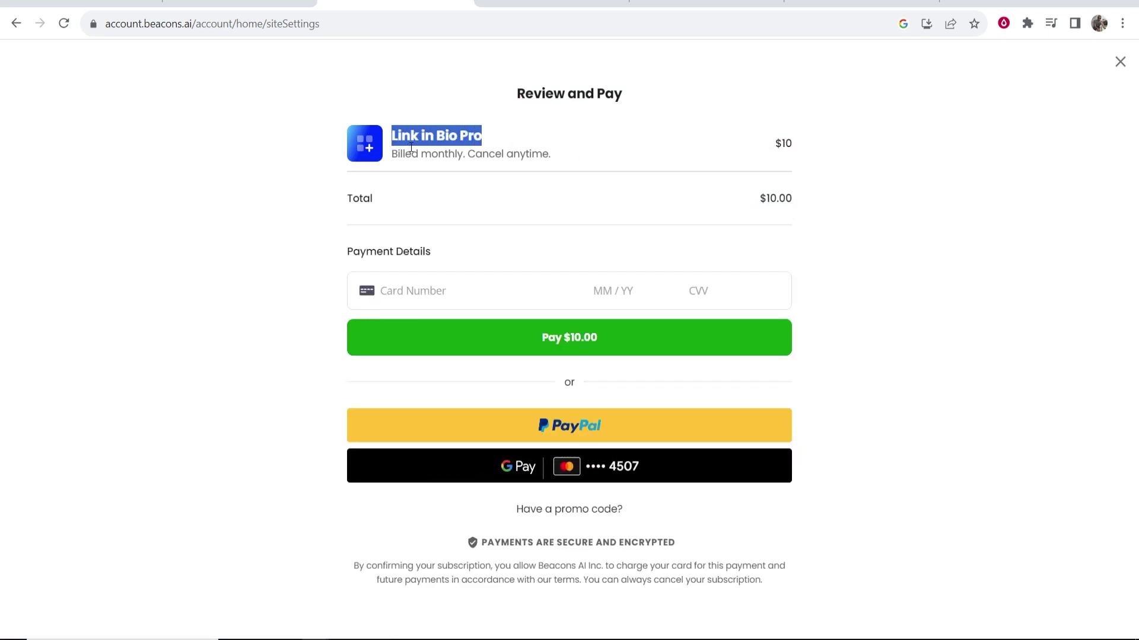
{"action": "left_click", "coordinate": [491, 143]}
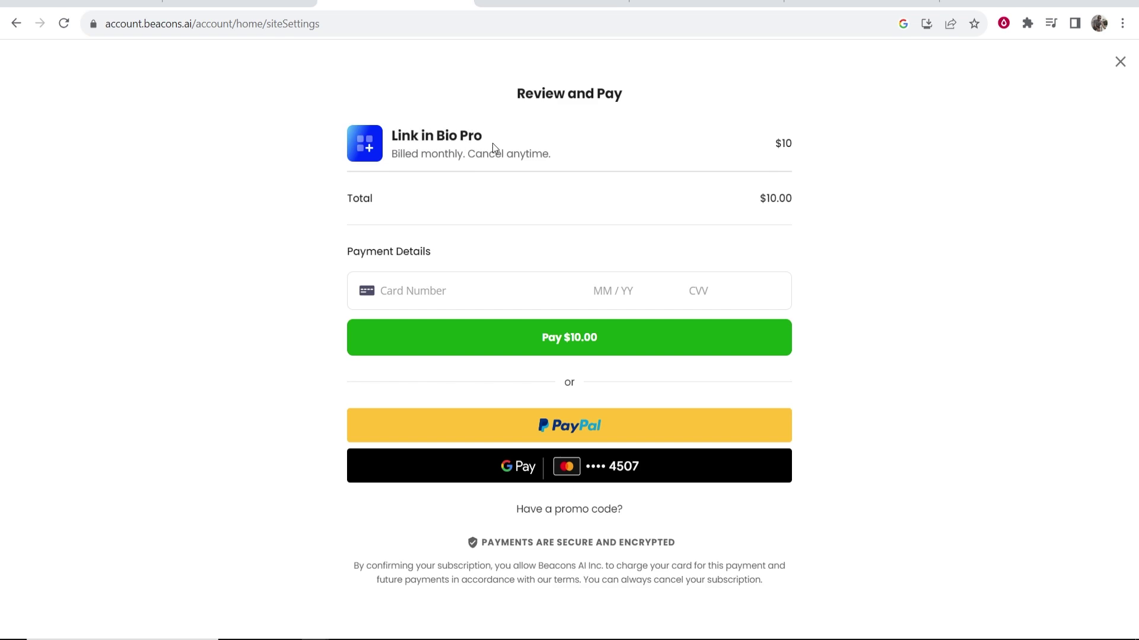
{"action": "left_click_drag", "start_coordinate": [795, 199], "coordinate": [762, 200]}
{"action": "left_click", "coordinate": [448, 175]}
{"action": "left_click_drag", "start_coordinate": [492, 135], "coordinate": [381, 143]}
{"action": "left_click", "coordinate": [408, 136]}
Close the Pro payment screen unpaid and check the page address beacons.ai/bradleyharrison
{"action": "left_click", "coordinate": [1120, 62]}
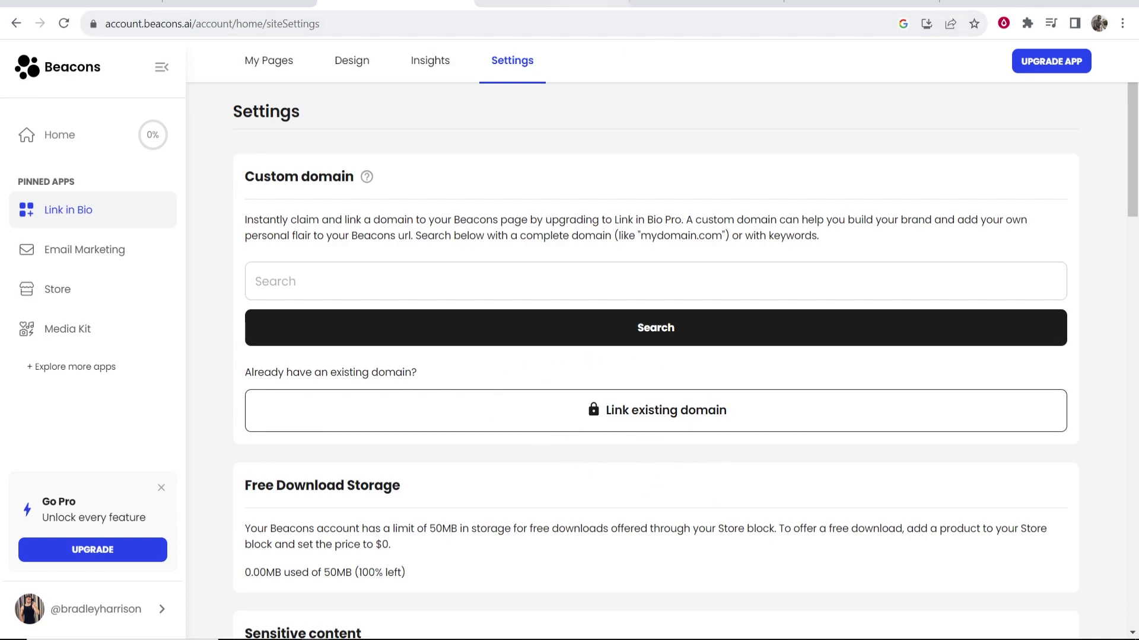
{"action": "key", "text": "ctrl+Tab"}
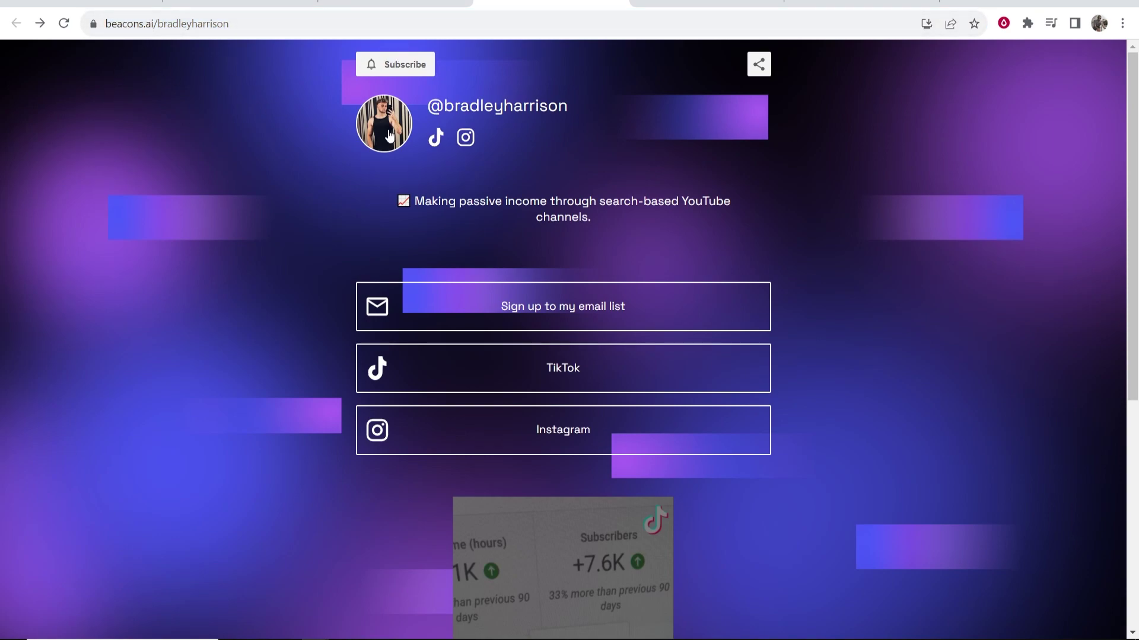
{"action": "left_click", "coordinate": [380, 2]}
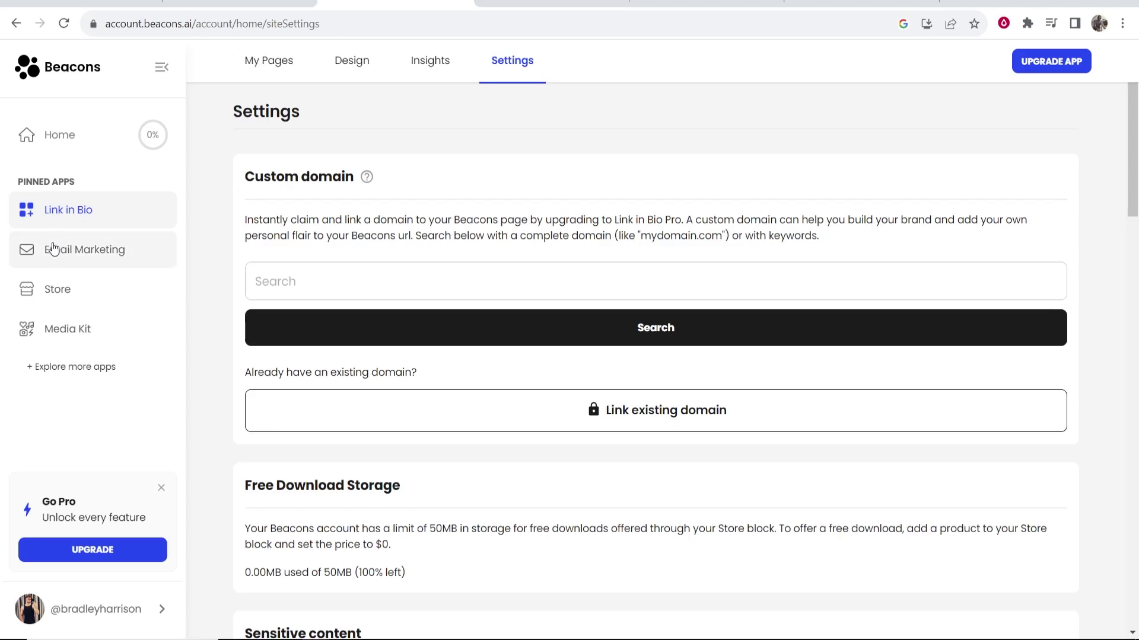
{"action": "left_click", "coordinate": [60, 211]}
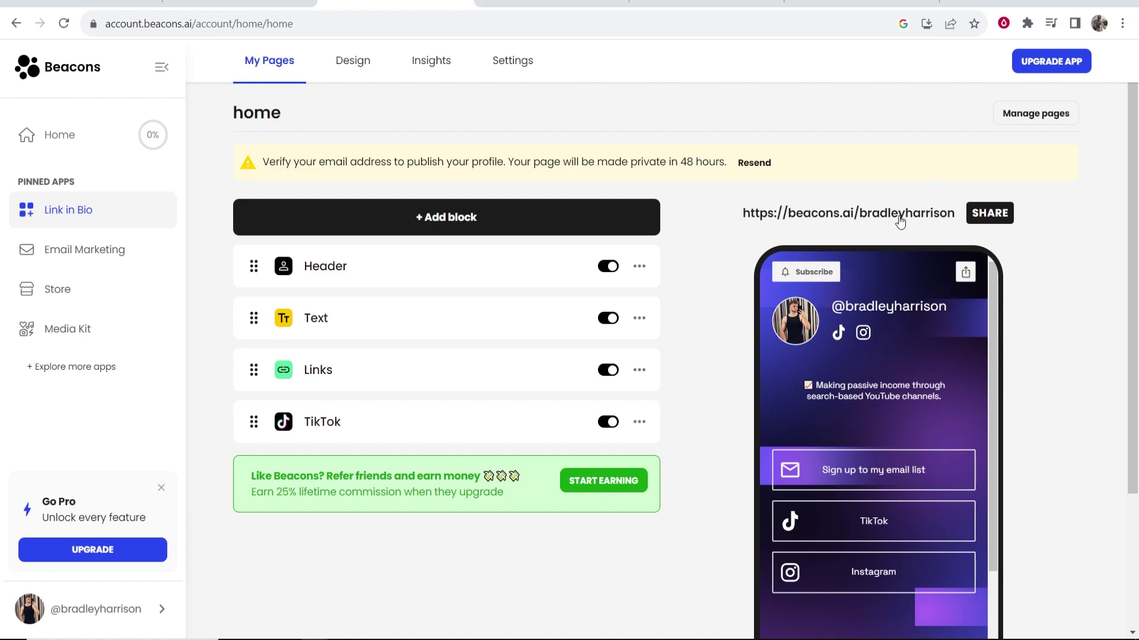
{"action": "key", "text": "ctrl+Tab"}
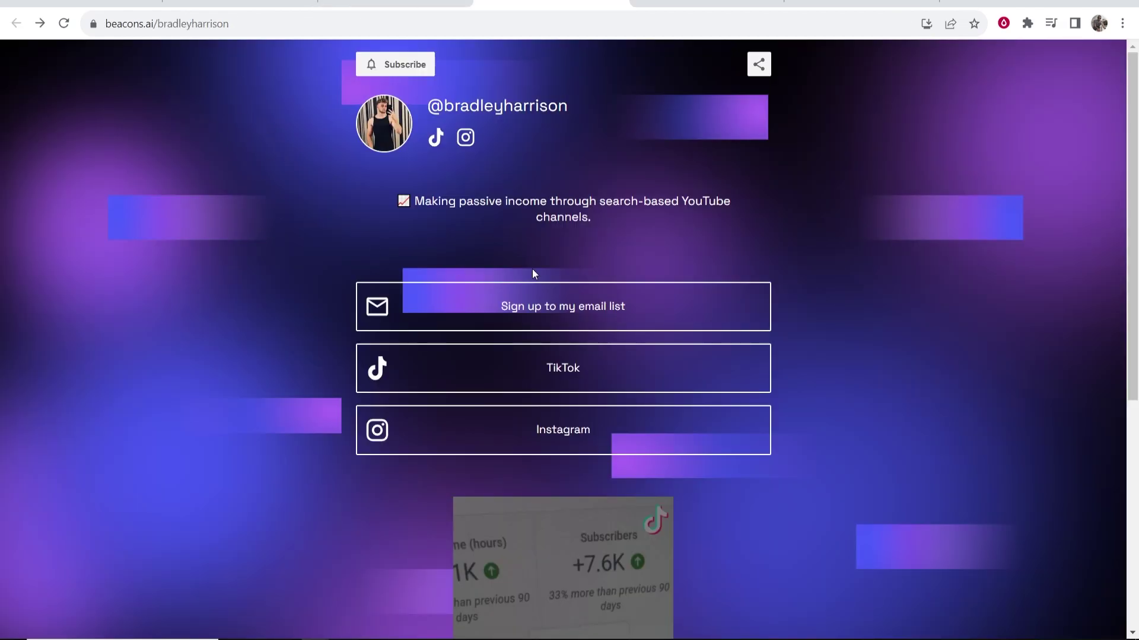
{"action": "key", "text": "ctrl+Tab"}
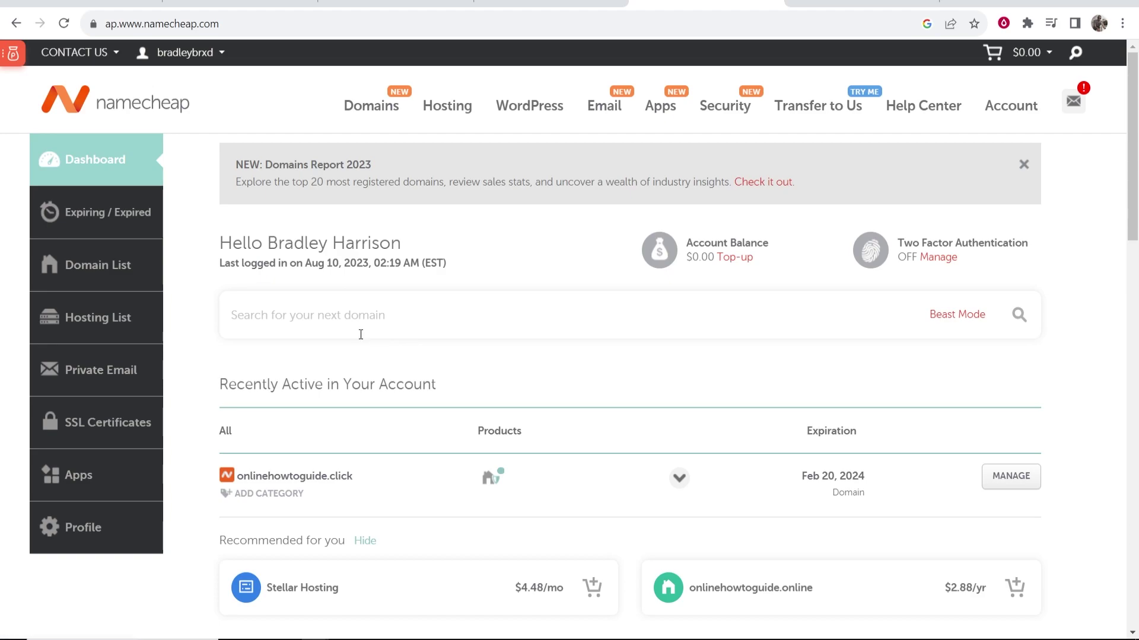
Open onlinehowtoguide.click's Advanced DNS settings and confirm there are no host records
{"action": "left_click", "coordinate": [1010, 478]}
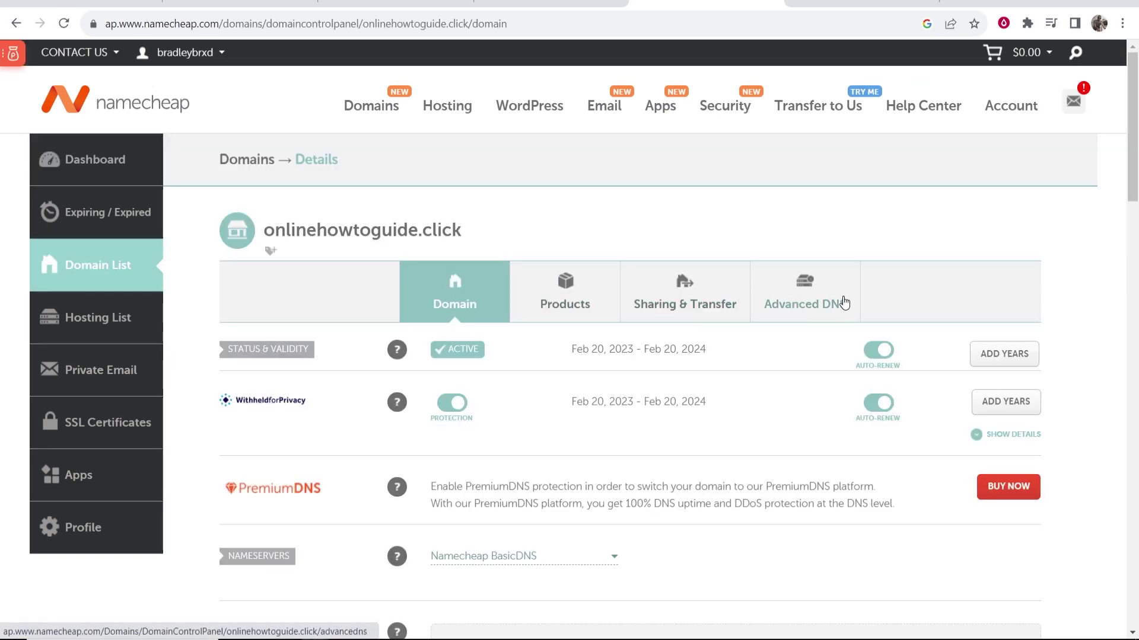
{"action": "left_click", "coordinate": [824, 295]}
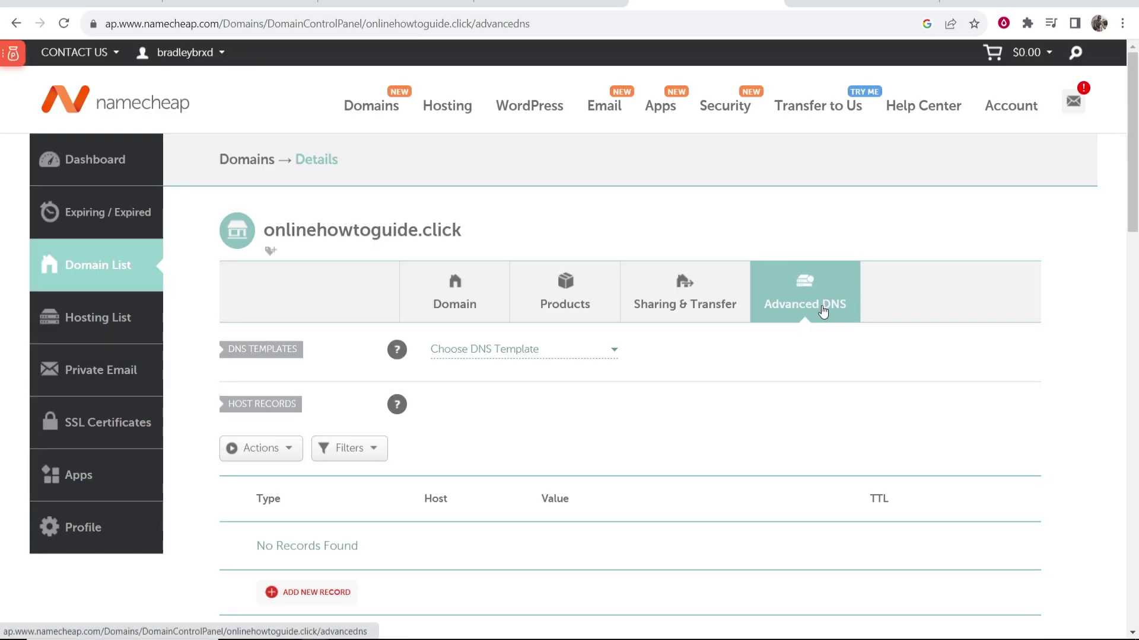
{"action": "scroll", "coordinate": [646, 332], "scroll_direction": "down", "scroll_amount": 3}
{"action": "scroll", "coordinate": [331, 367], "scroll_direction": "down", "scroll_amount": 1}
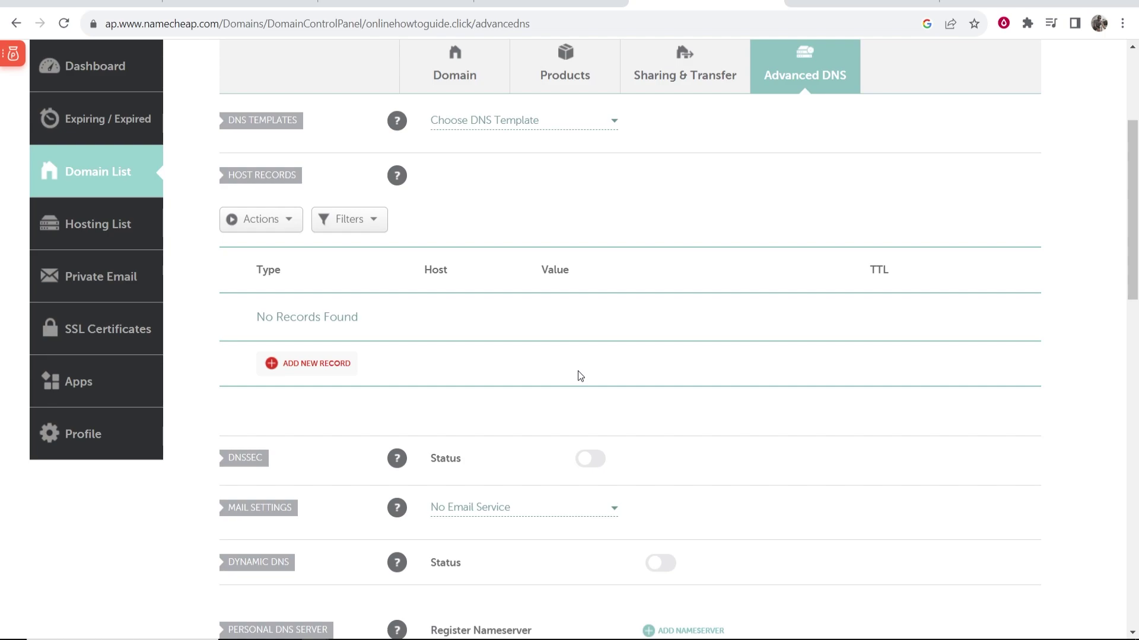
Add an empty Redirect Domain entry for onlinehowtoguide.click and select the domain title
{"action": "left_click", "coordinate": [466, 77]}
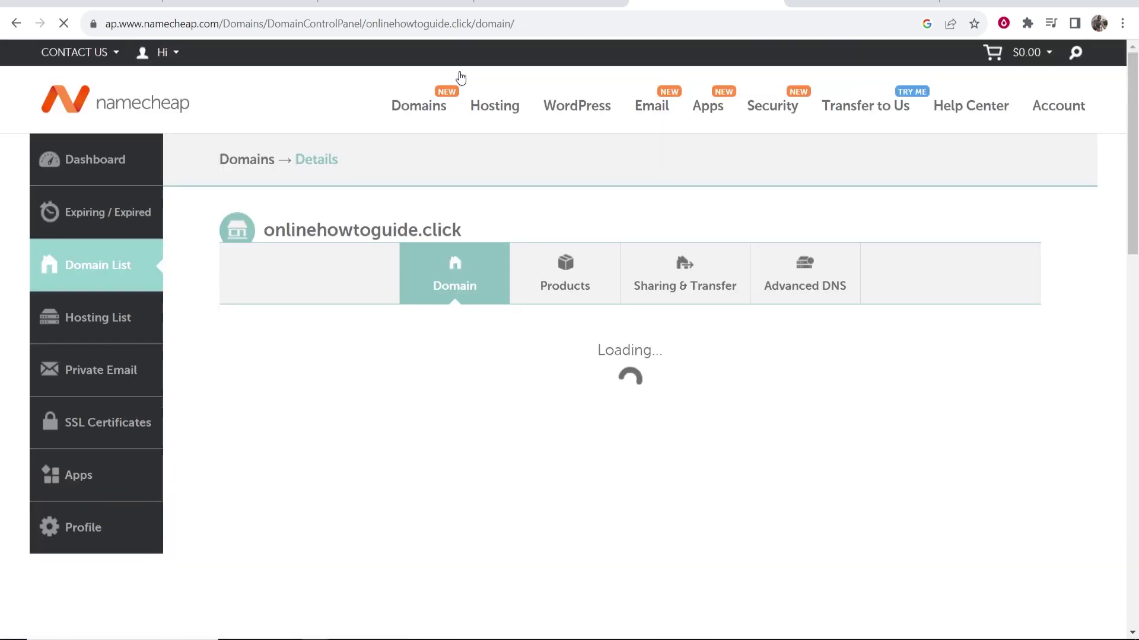
{"action": "scroll", "coordinate": [528, 299], "scroll_direction": "down", "scroll_amount": 5}
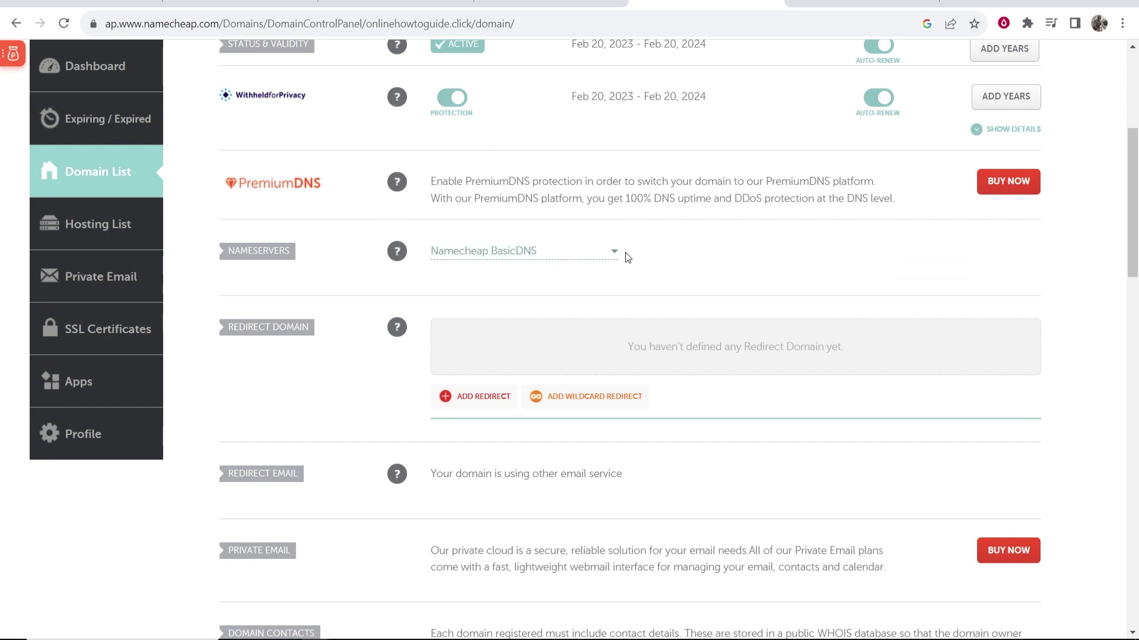
{"action": "left_click_drag", "start_coordinate": [224, 251], "coordinate": [309, 256]}
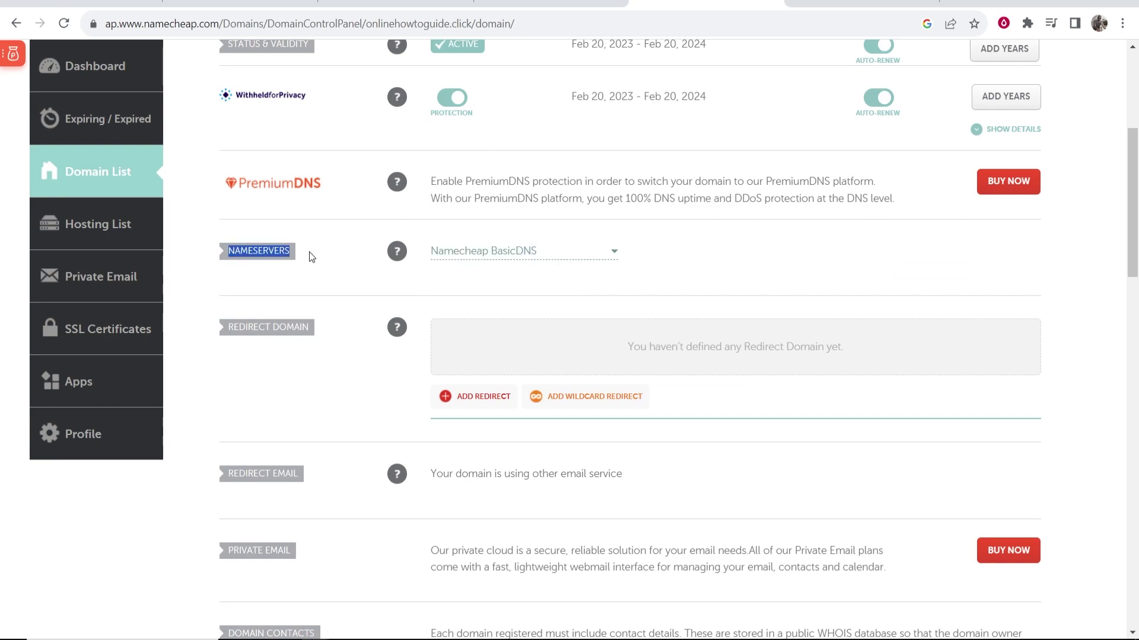
{"action": "left_click", "coordinate": [313, 256]}
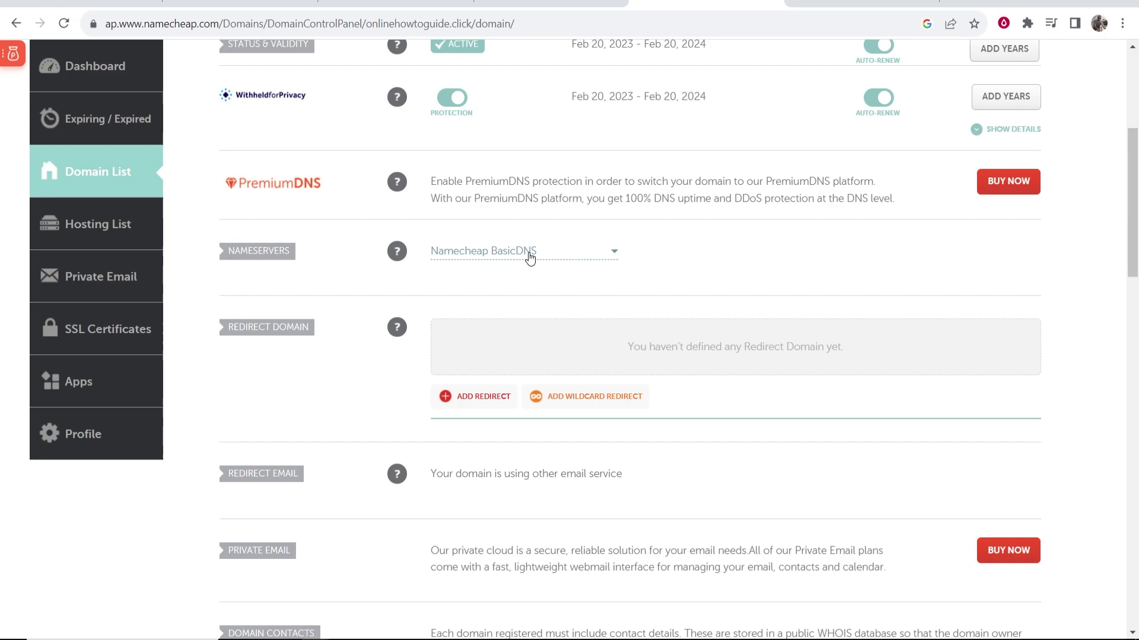
{"action": "left_click", "coordinate": [478, 398]}
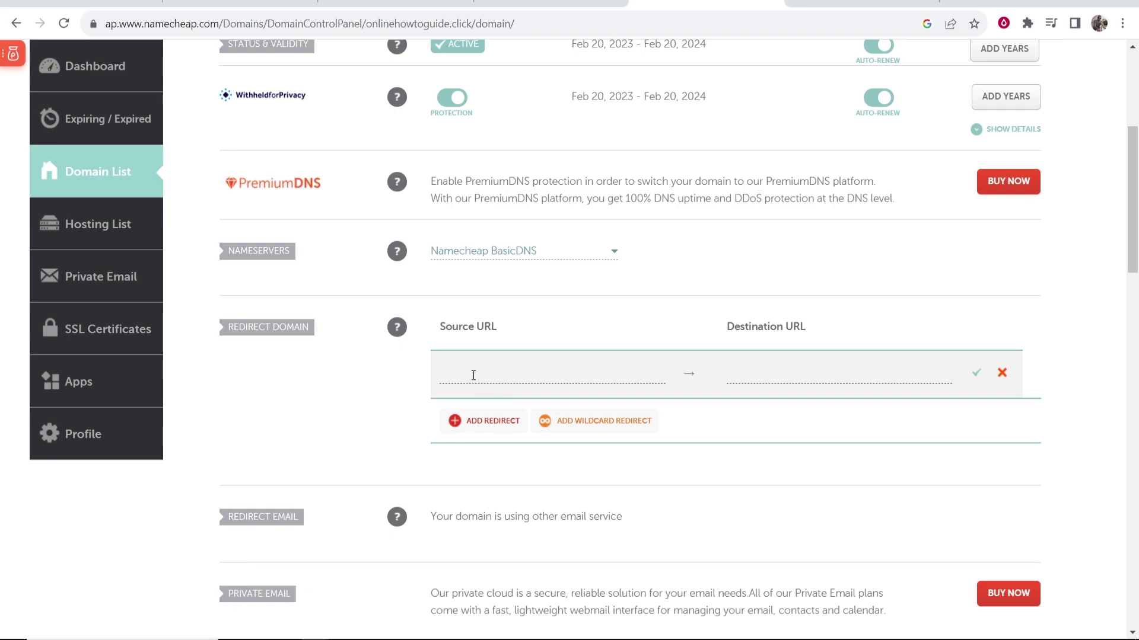
{"action": "scroll", "coordinate": [486, 357], "scroll_direction": "up", "scroll_amount": 5}
{"action": "left_click_drag", "start_coordinate": [478, 228], "coordinate": [265, 237]}
Copy the domain title and paste onlinehowtoguide.click into the redirect's Source URL
{"action": "right_click", "coordinate": [271, 230]}
{"action": "left_click", "coordinate": [308, 252]}
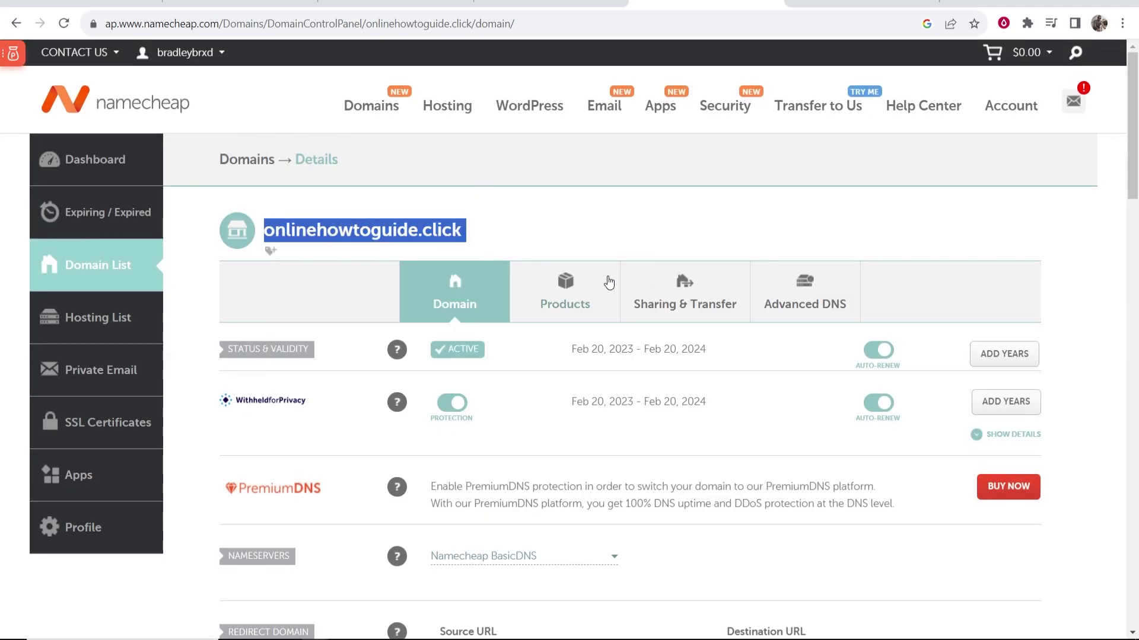
{"action": "scroll", "coordinate": [604, 281], "scroll_direction": "down", "scroll_amount": 3}
{"action": "scroll", "coordinate": [586, 280], "scroll_direction": "up", "scroll_amount": 2}
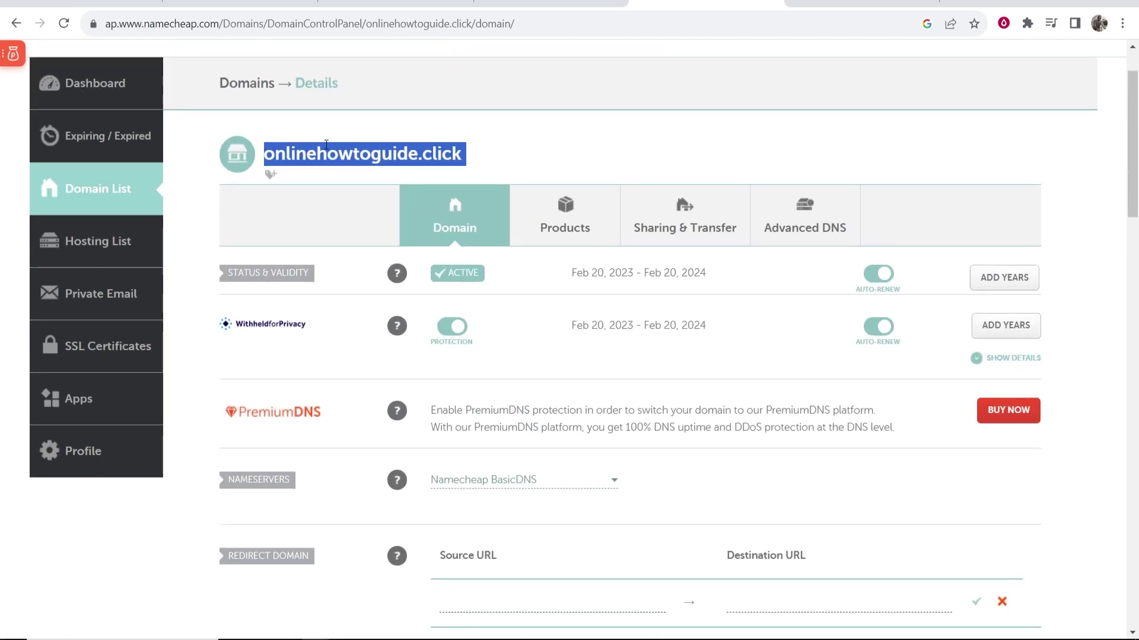
{"action": "left_click", "coordinate": [596, 4]}
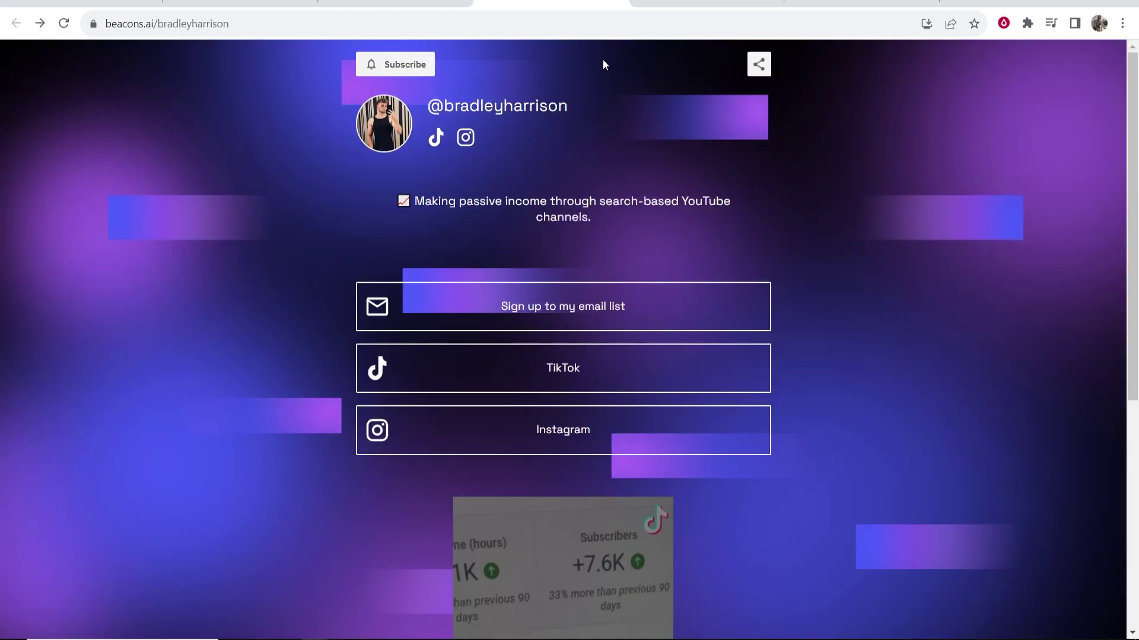
{"action": "left_click", "coordinate": [705, 4]}
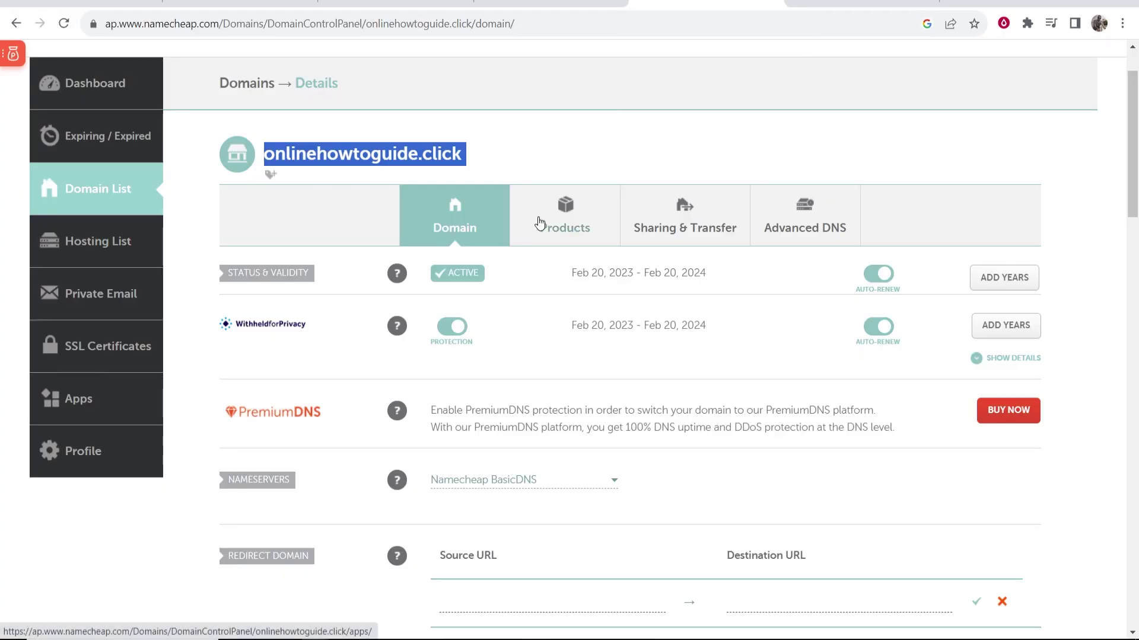
{"action": "scroll", "coordinate": [538, 222], "scroll_direction": "down", "scroll_amount": 5}
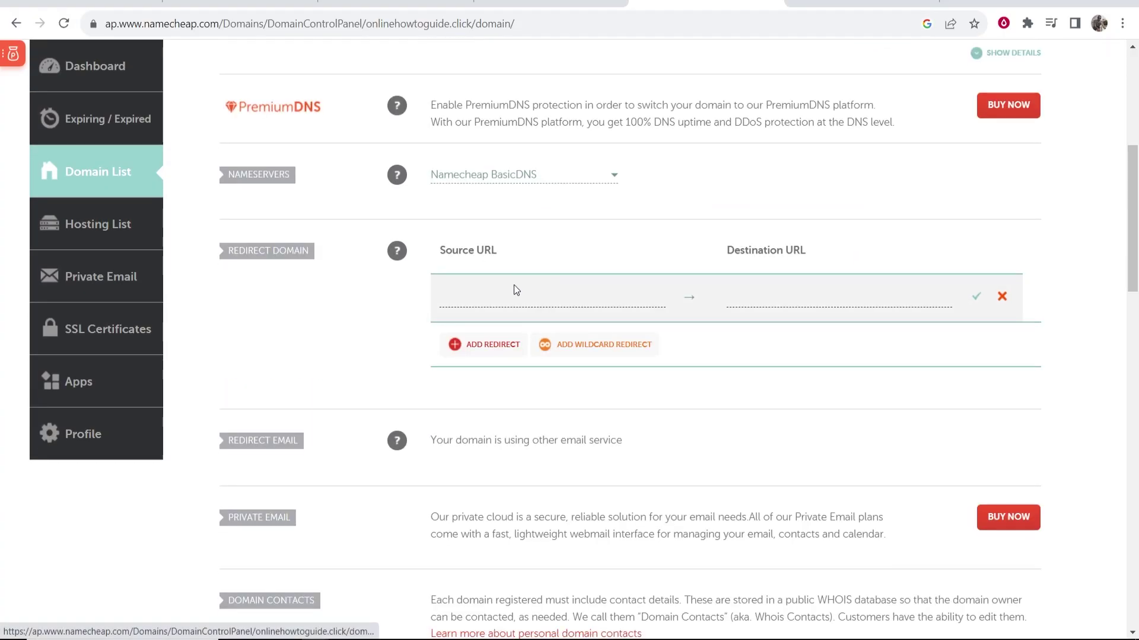
{"action": "right_click", "coordinate": [503, 301]}
{"action": "left_click", "coordinate": [541, 419]}
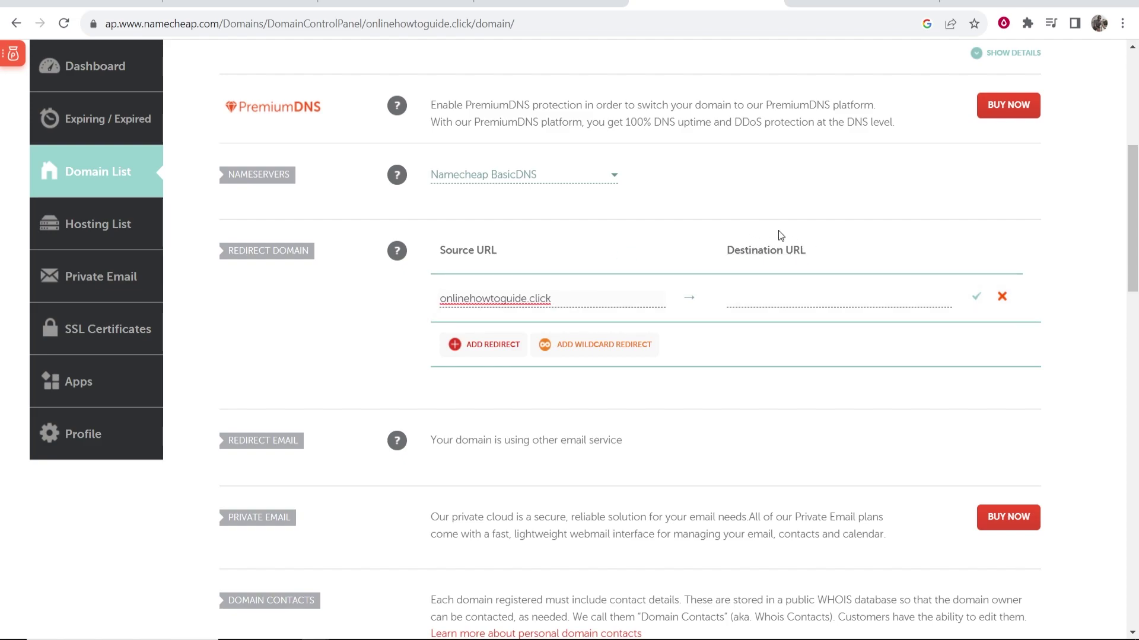
{"action": "left_click", "coordinate": [580, 10]}
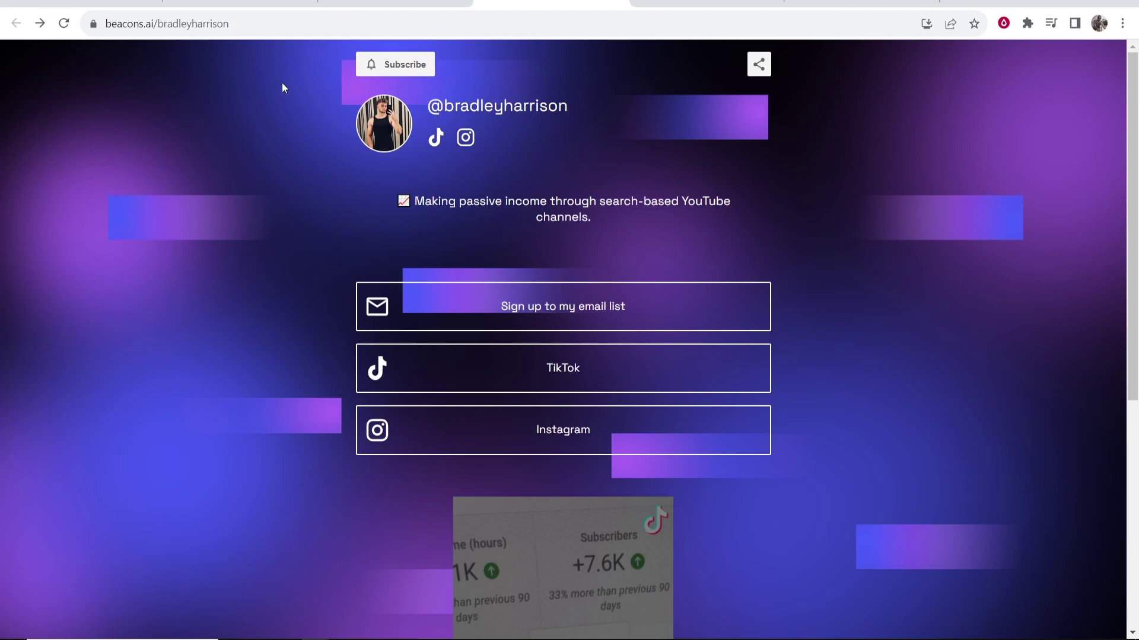
{"action": "left_click", "coordinate": [188, 27]}
{"action": "right_click", "coordinate": [188, 27]}
{"action": "left_click", "coordinate": [252, 134]}
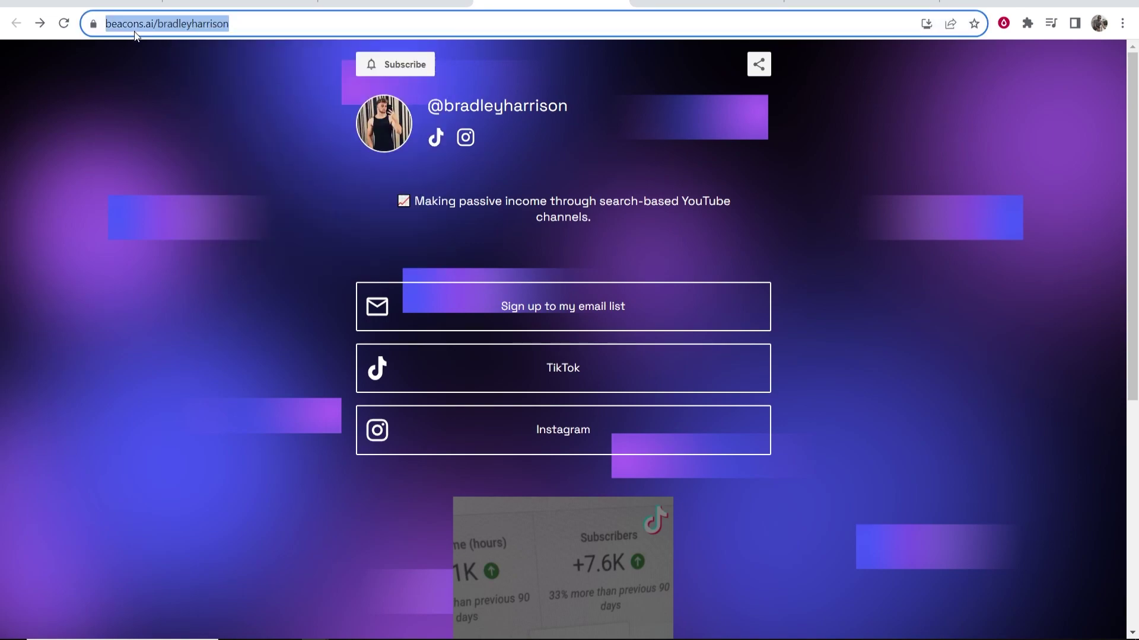
{"action": "left_click", "coordinate": [722, 9]}
{"action": "left_click", "coordinate": [807, 293]}
{"action": "right_click", "coordinate": [808, 299]}
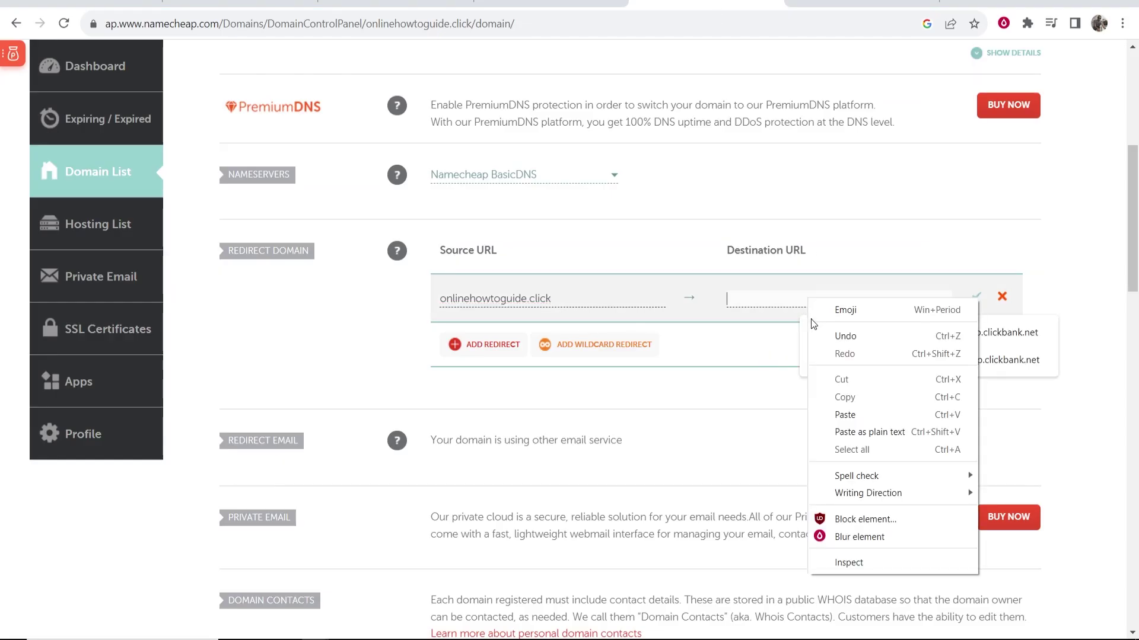
{"action": "left_click", "coordinate": [847, 415]}
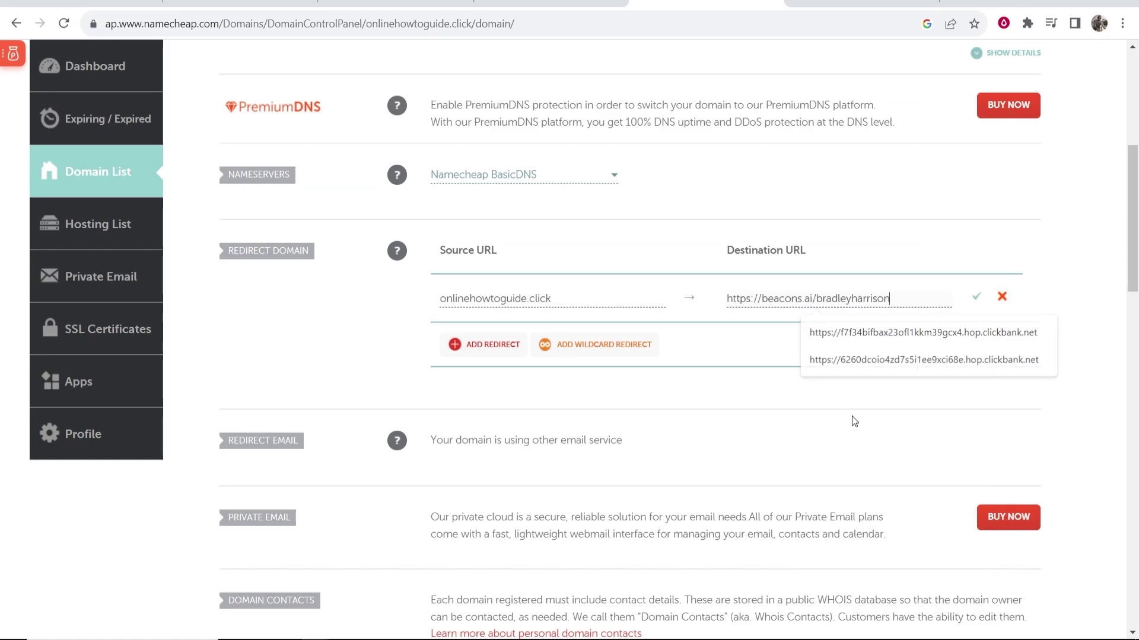
{"action": "left_click", "coordinate": [976, 300]}
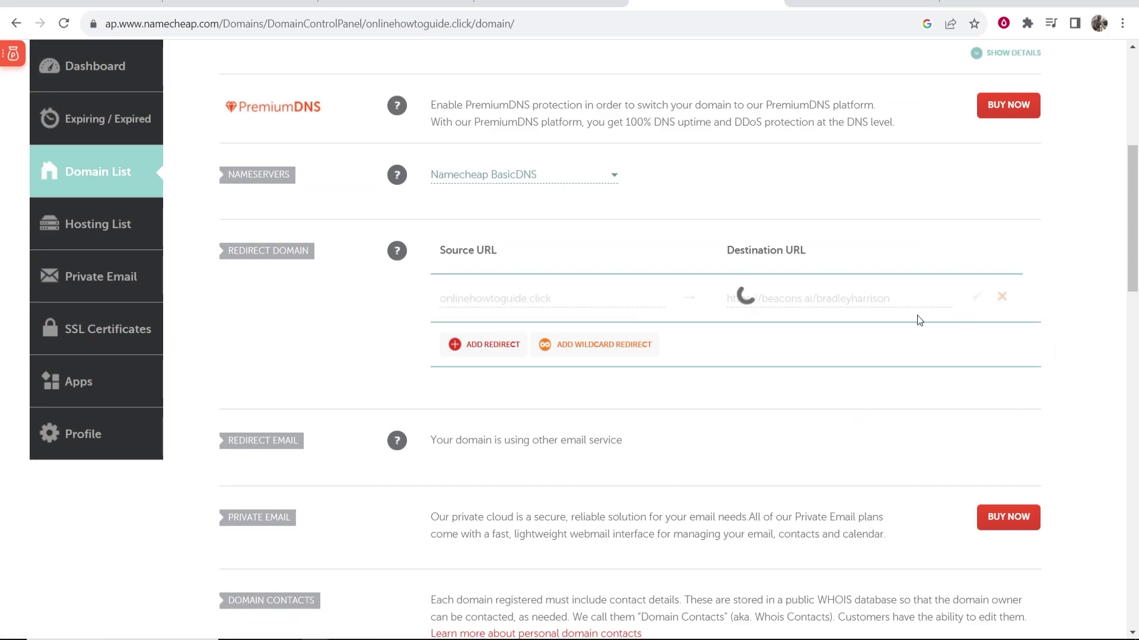
{"action": "left_click", "coordinate": [490, 344]}
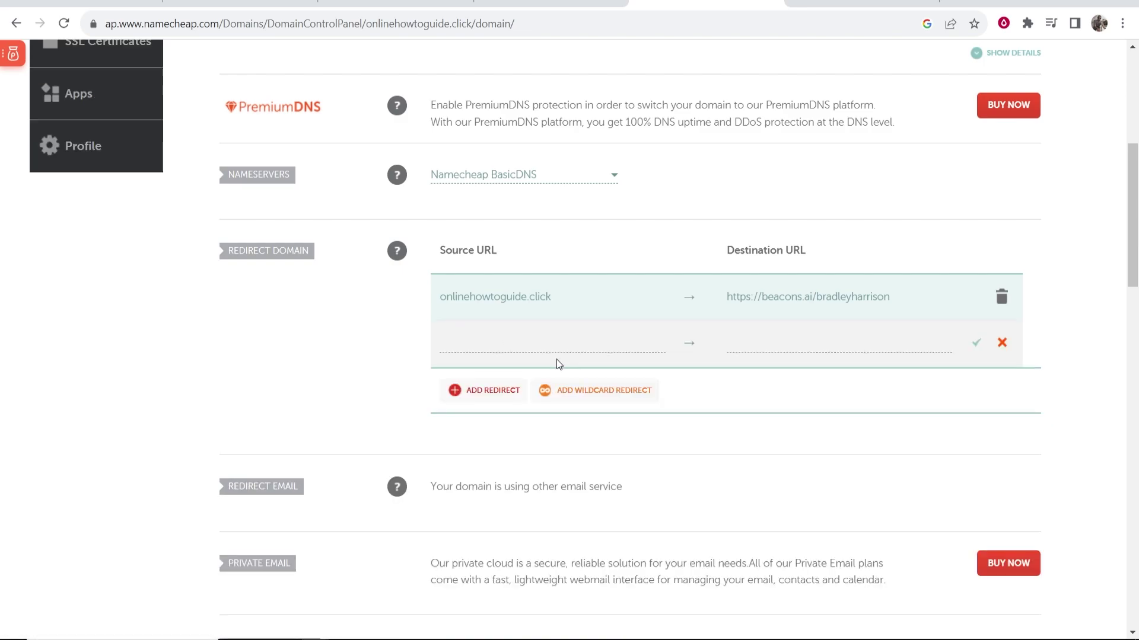
{"action": "scroll", "coordinate": [518, 335], "scroll_direction": "up", "scroll_amount": 6}
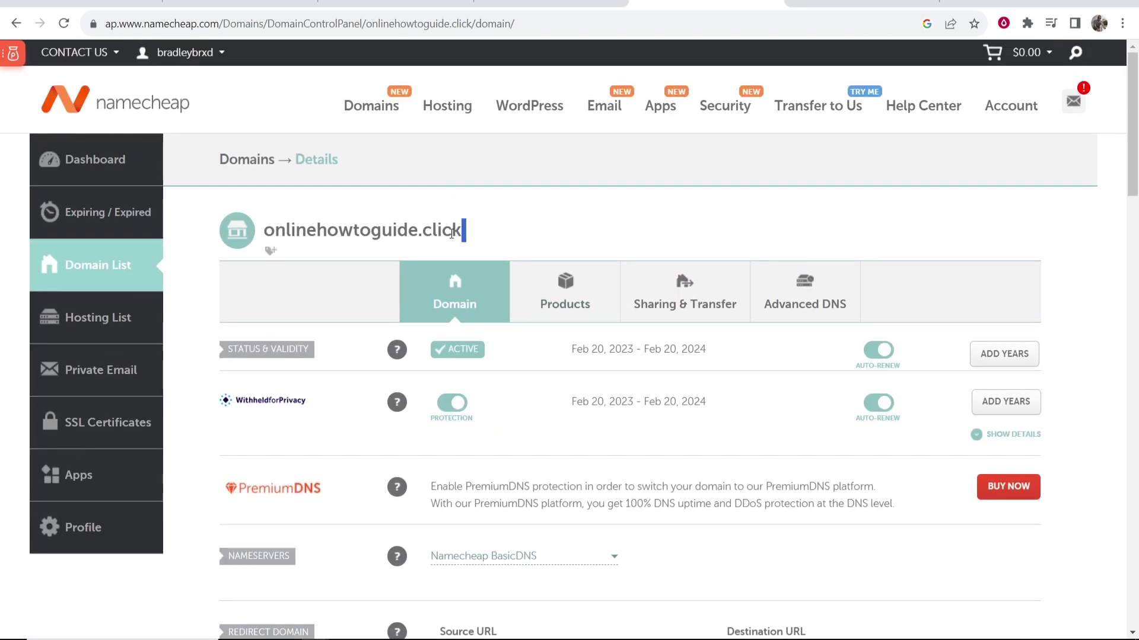
{"action": "left_click_drag", "start_coordinate": [463, 230], "coordinate": [248, 237]}
{"action": "right_click", "coordinate": [247, 238]}
{"action": "left_click", "coordinate": [279, 245]}
{"action": "scroll", "coordinate": [458, 307], "scroll_direction": "down", "scroll_amount": 8}
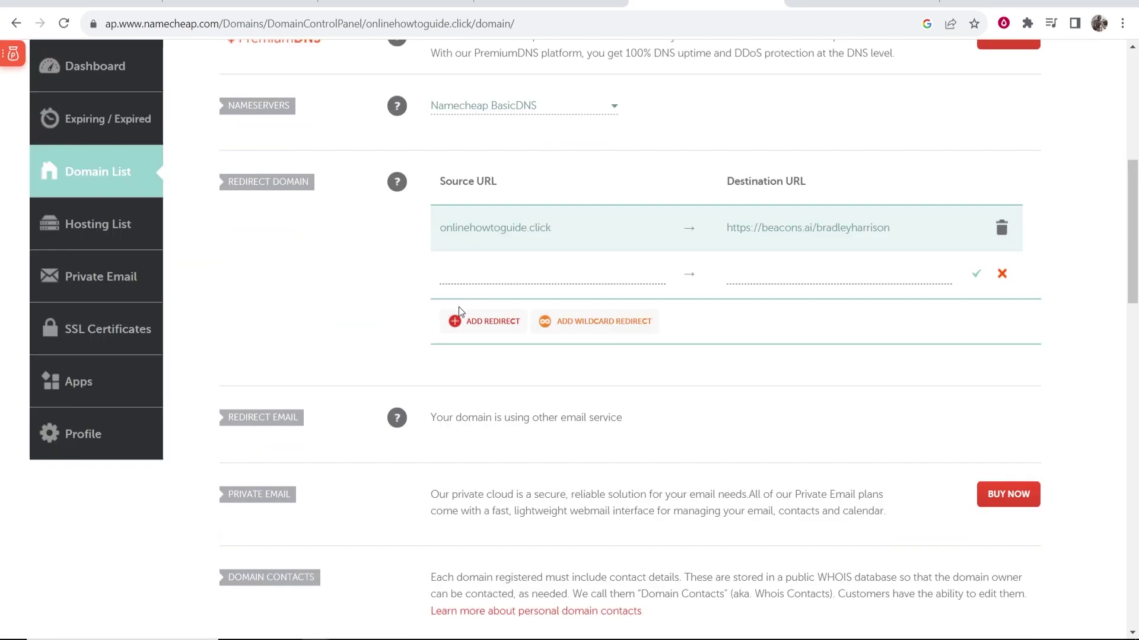
{"action": "right_click", "coordinate": [496, 266]}
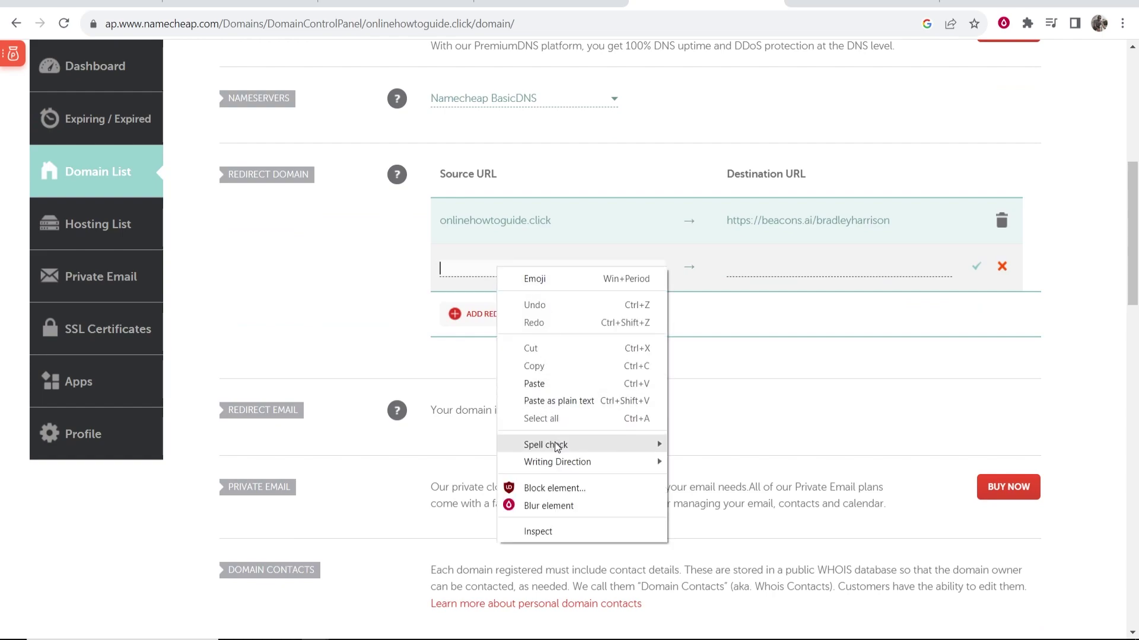
{"action": "left_click", "coordinate": [536, 385]}
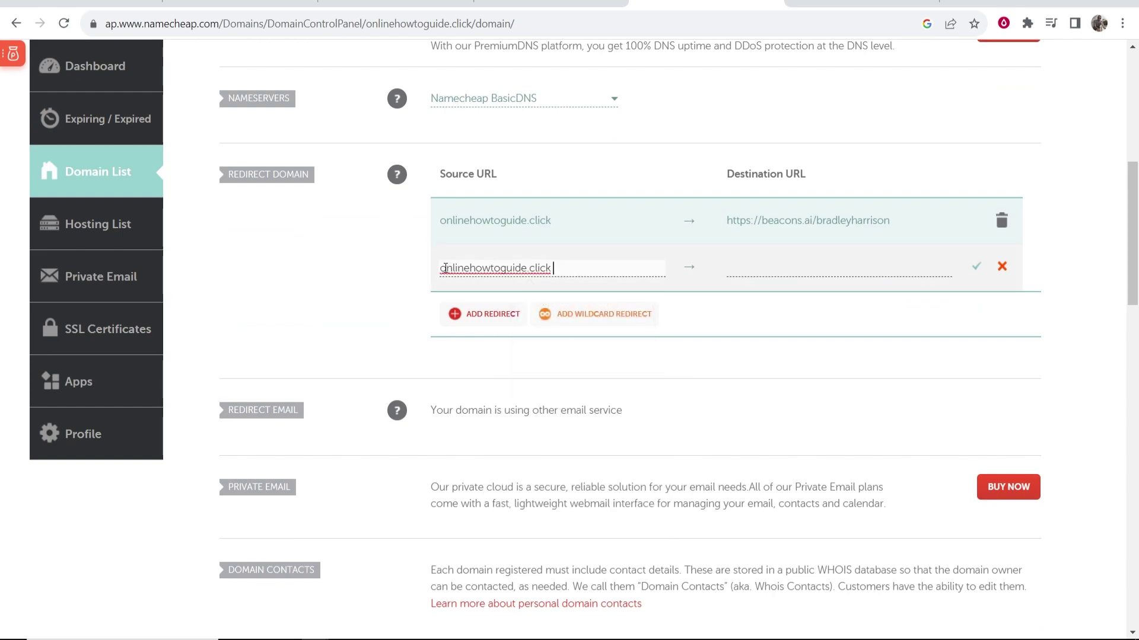
{"action": "type", "text": "w"}
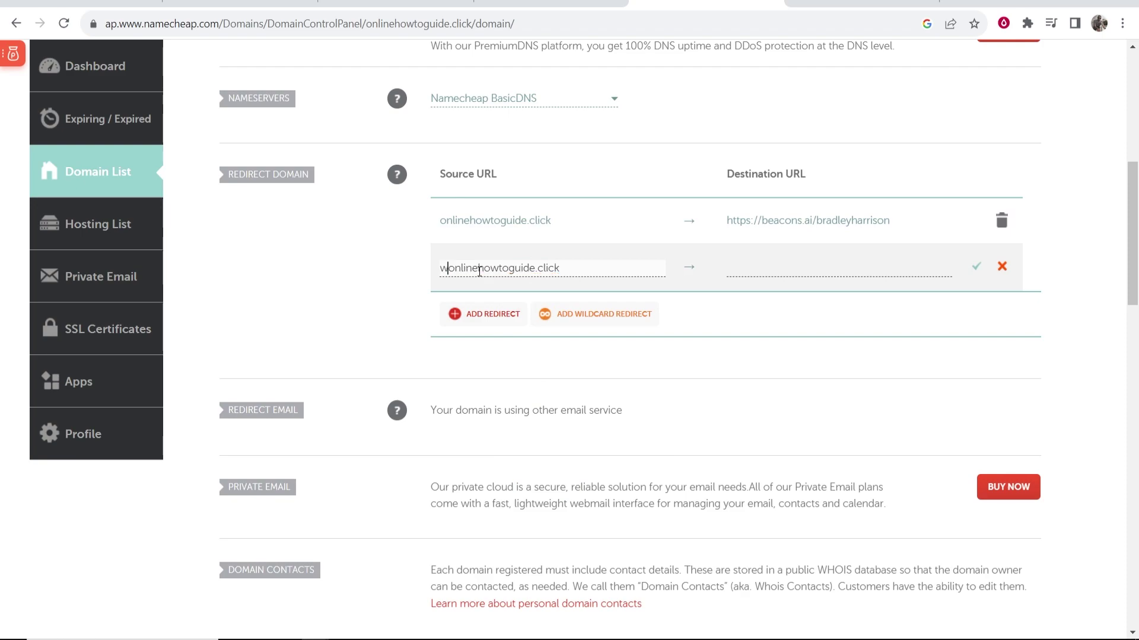
{"action": "type", "text": "ww."}
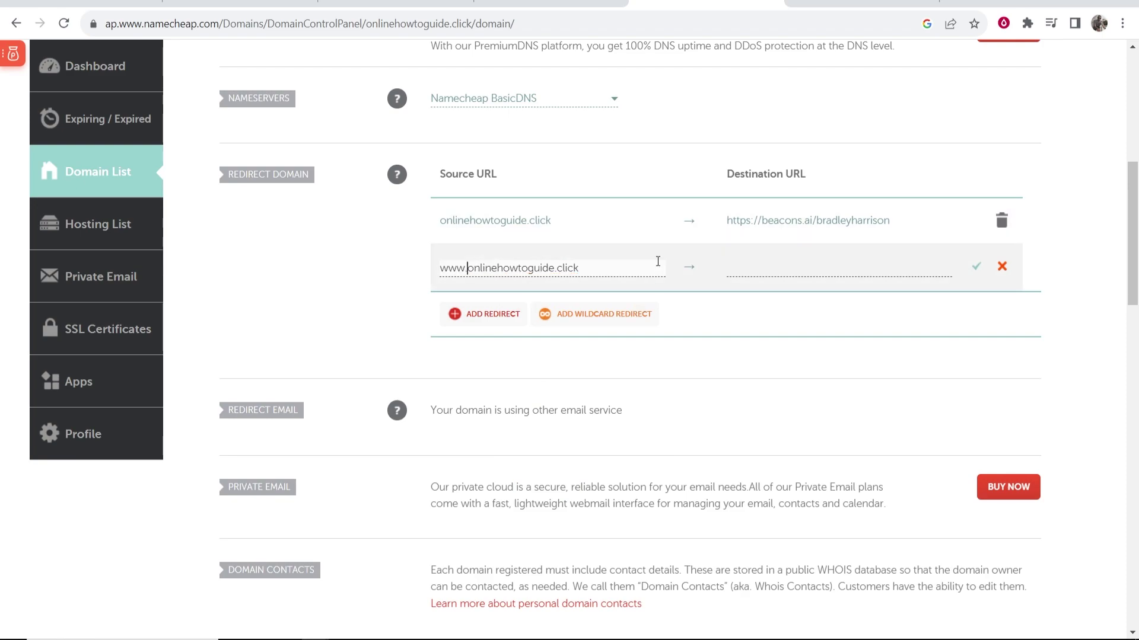
{"action": "left_click", "coordinate": [890, 223]}
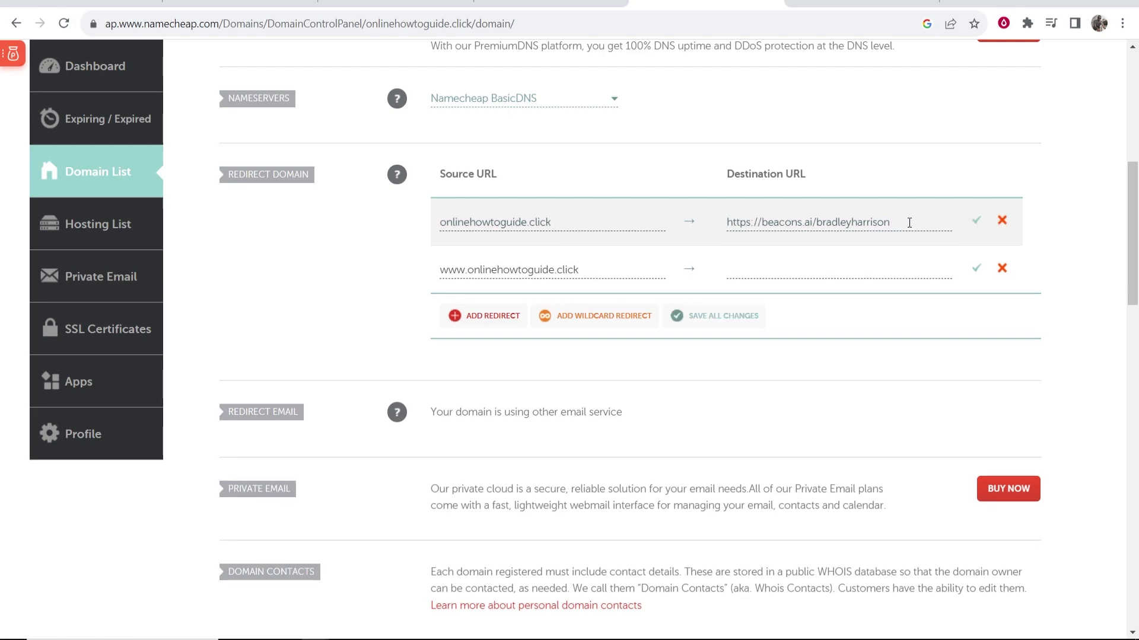
{"action": "left_click_drag", "start_coordinate": [909, 222], "coordinate": [725, 223]}
{"action": "right_click", "coordinate": [748, 226]}
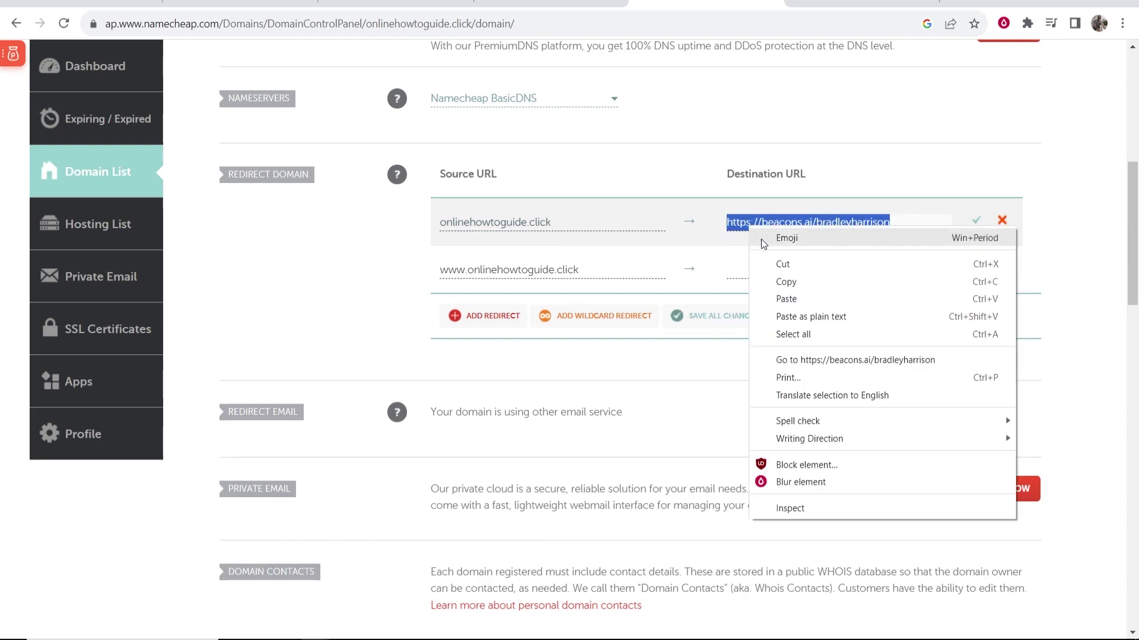
{"action": "left_click", "coordinate": [788, 289]}
{"action": "right_click", "coordinate": [741, 270]}
{"action": "left_click", "coordinate": [795, 380]}
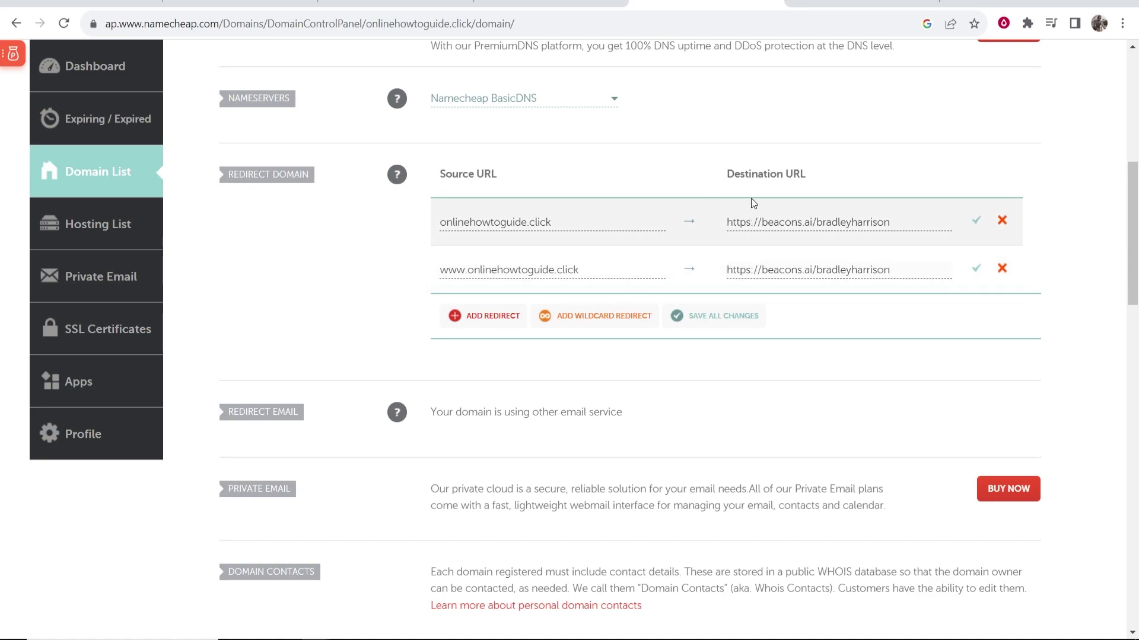
{"action": "left_click", "coordinate": [975, 221]}
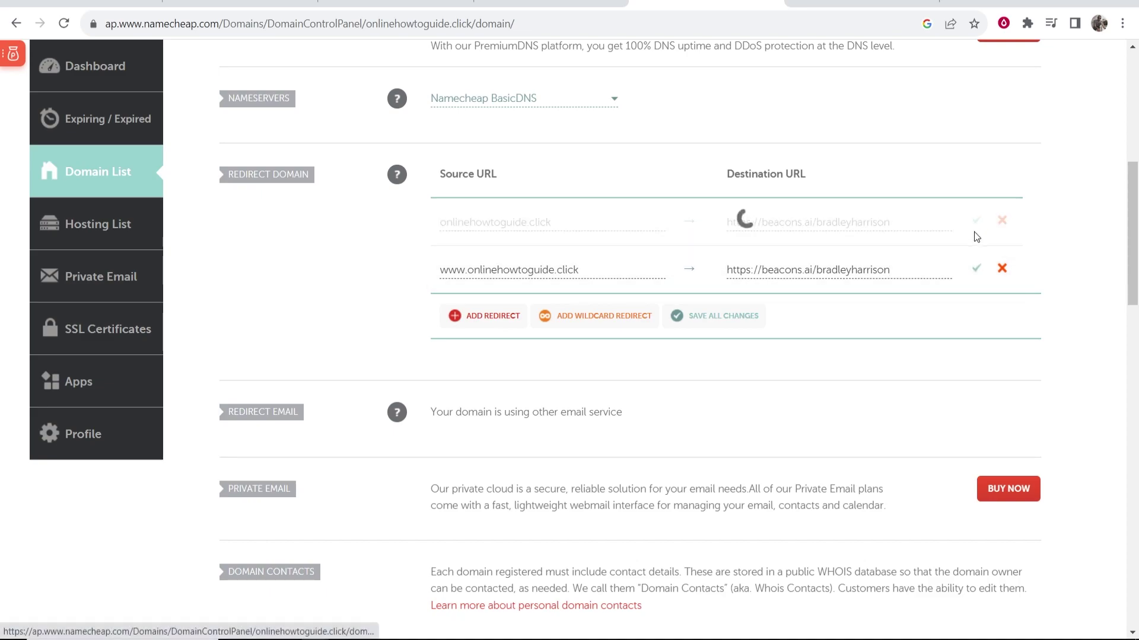
{"action": "left_click", "coordinate": [976, 268]}
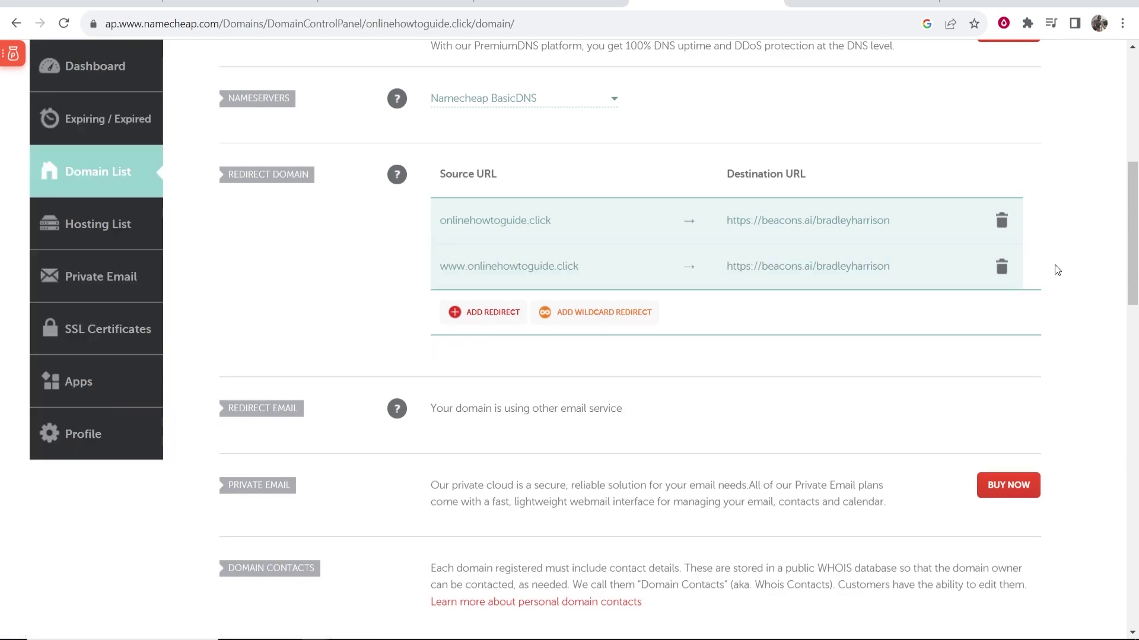
Copy the domain name onlinehowtoguide.click from the page title
{"action": "scroll", "coordinate": [1054, 264], "scroll_direction": "up", "scroll_amount": 2}
{"action": "scroll", "coordinate": [1050, 265], "scroll_direction": "up", "scroll_amount": 6}
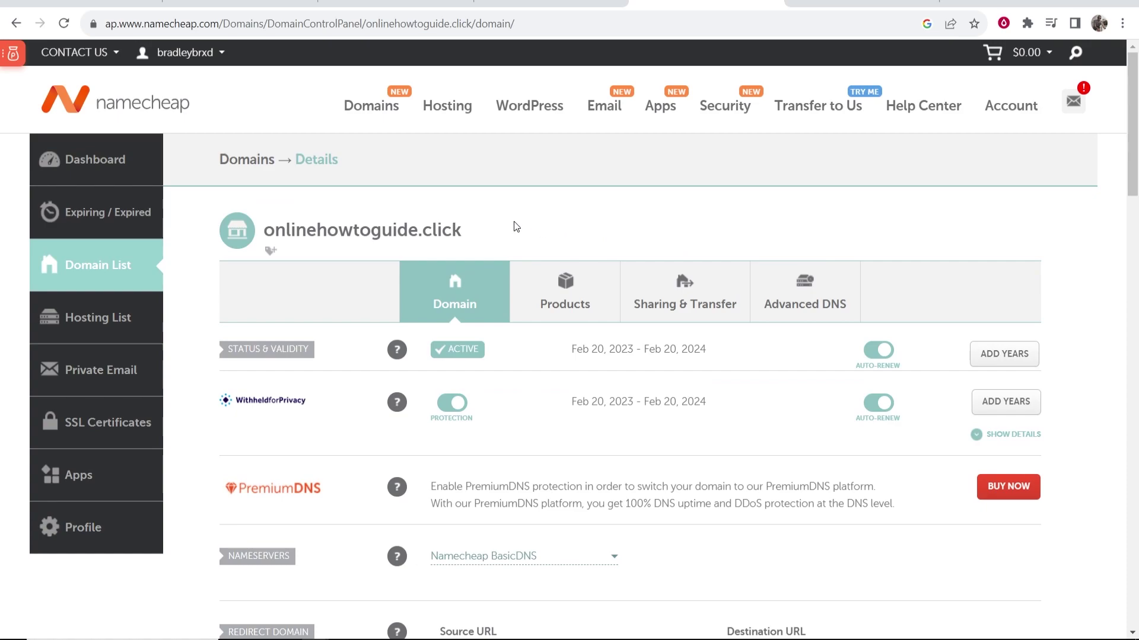
{"action": "left_click_drag", "start_coordinate": [515, 226], "coordinate": [265, 231]}
{"action": "right_click", "coordinate": [336, 231]}
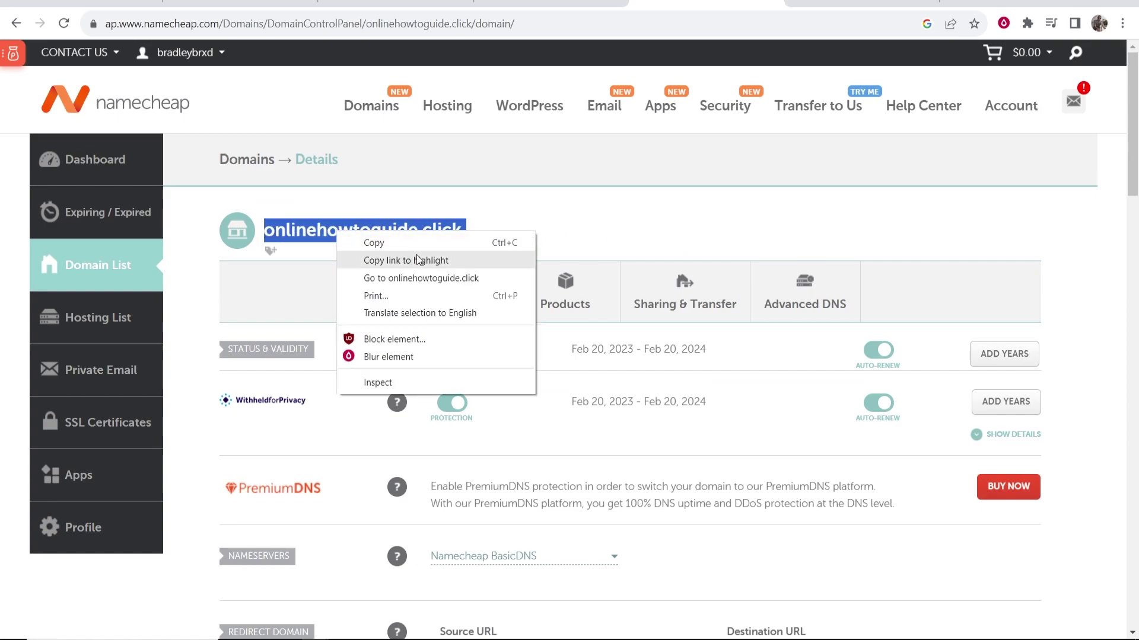
{"action": "left_click", "coordinate": [386, 244]}
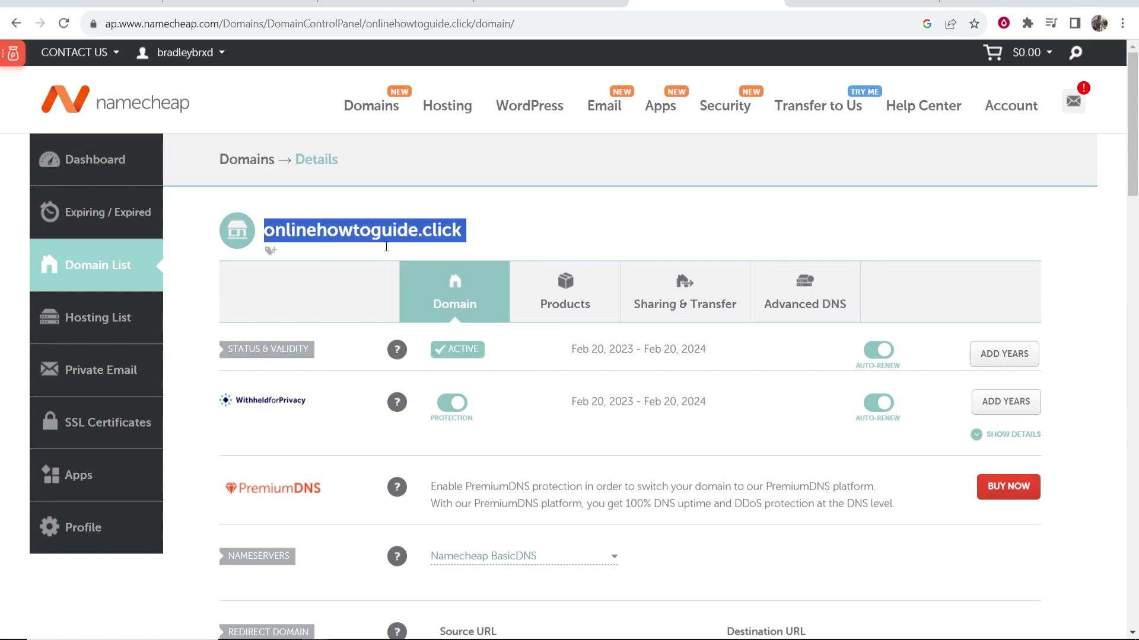
Load onlinehowtoguide.click in a new incognito window, which shows a 'site can't be reached' error
{"action": "left_click", "coordinate": [1123, 23]}
{"action": "left_click", "coordinate": [1013, 87]}
{"action": "key", "text": "ctrl+v"}
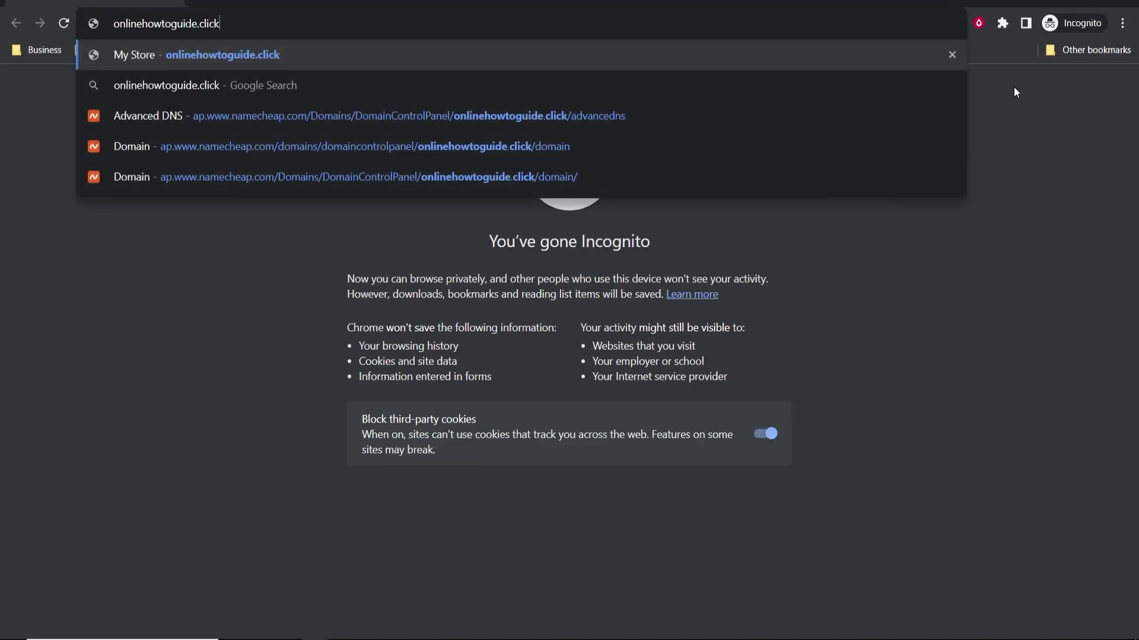
{"action": "key", "text": "Return"}
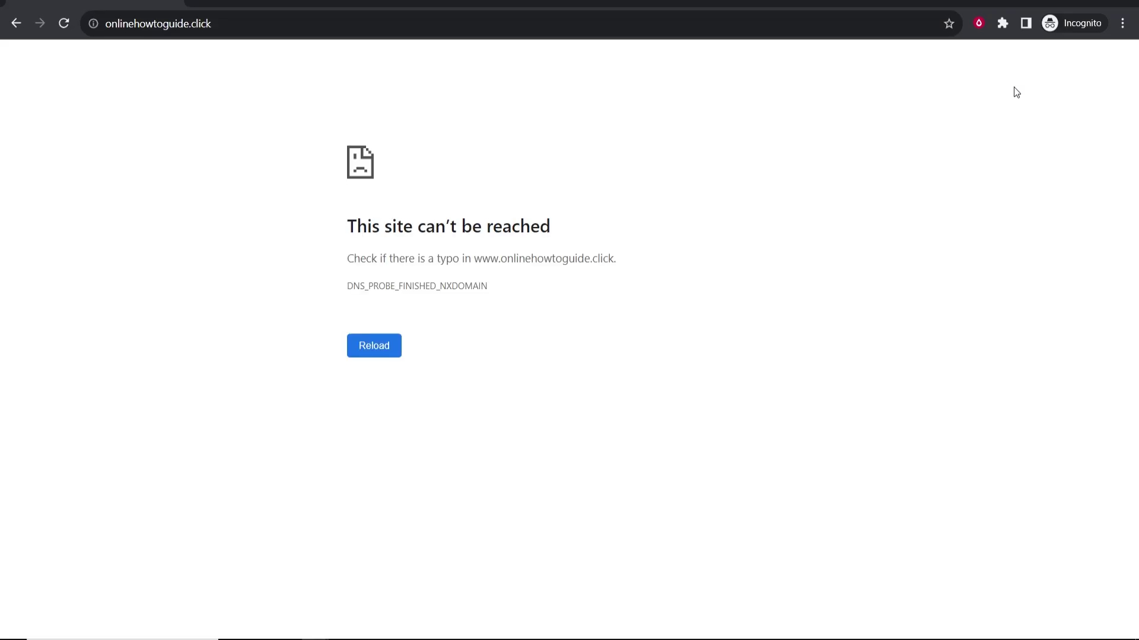
{"action": "left_click_drag", "start_coordinate": [551, 225], "coordinate": [346, 227]}
{"action": "left_click", "coordinate": [440, 217]}
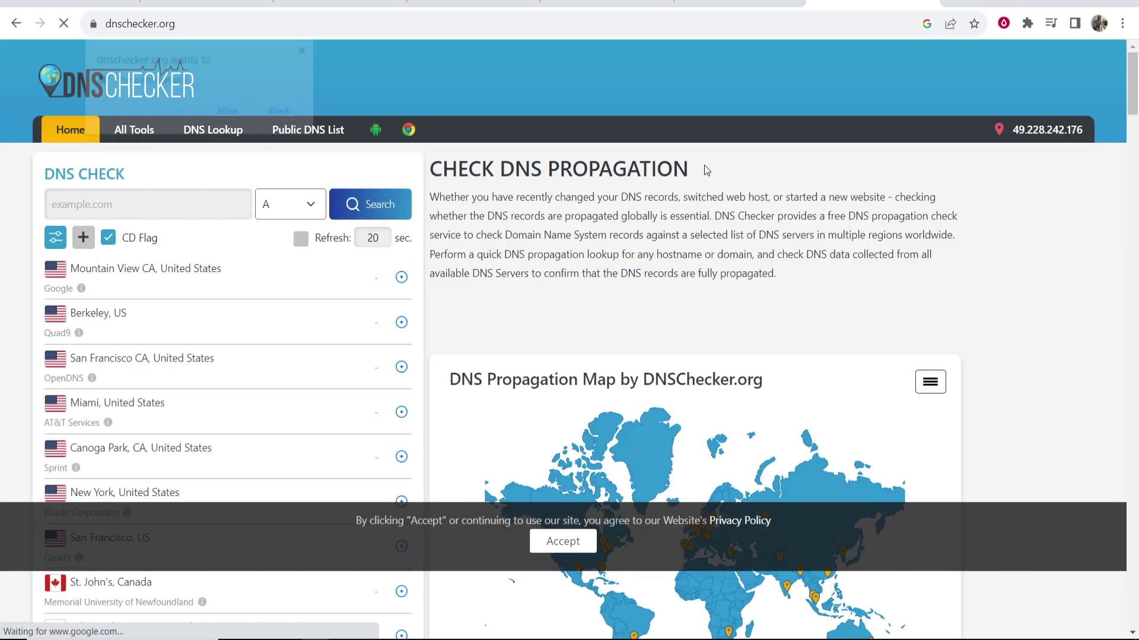
Run an A-record check for onlinehowtoguide.click and review its 162.255.119.212 results worldwide
{"action": "left_click", "coordinate": [307, 48]}
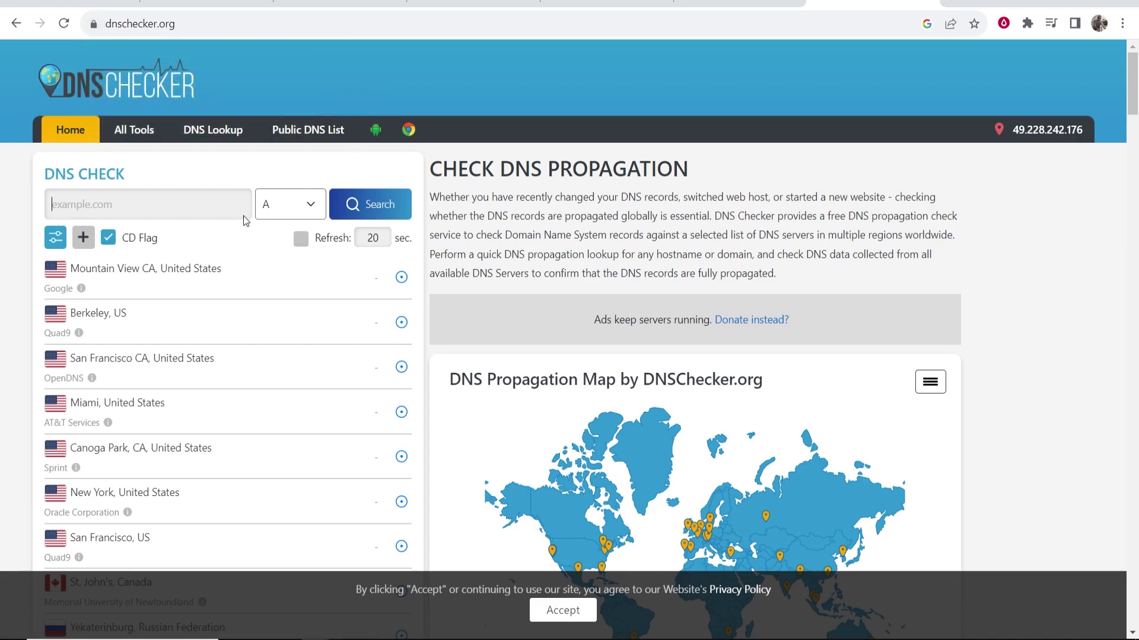
{"action": "left_click", "coordinate": [166, 202]}
{"action": "right_click", "coordinate": [166, 199]}
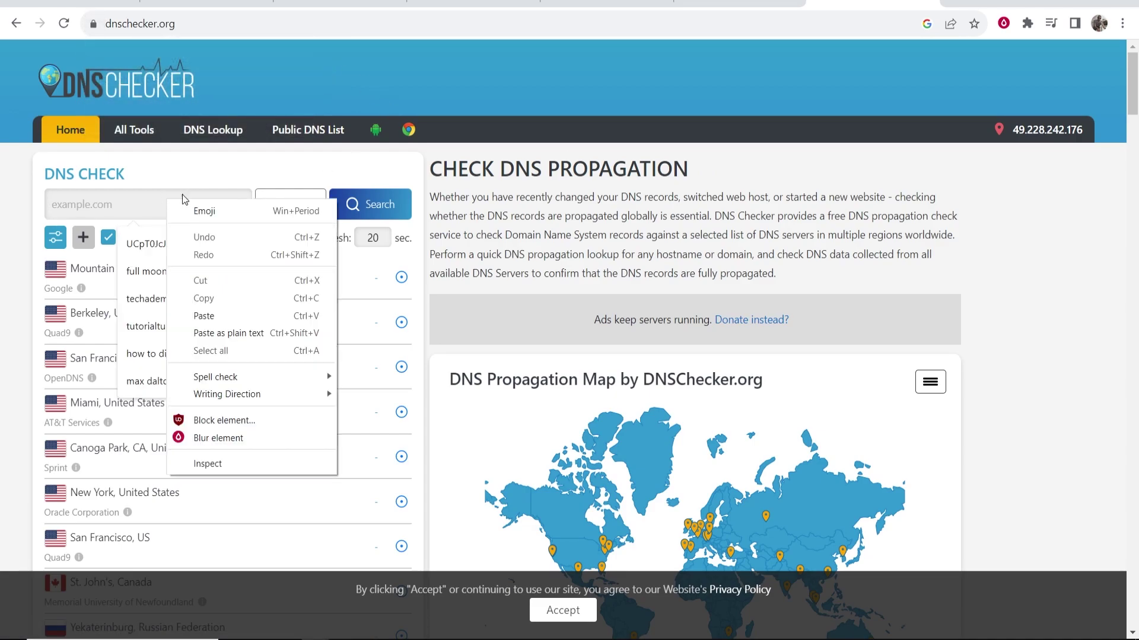
{"action": "left_click", "coordinate": [201, 316]}
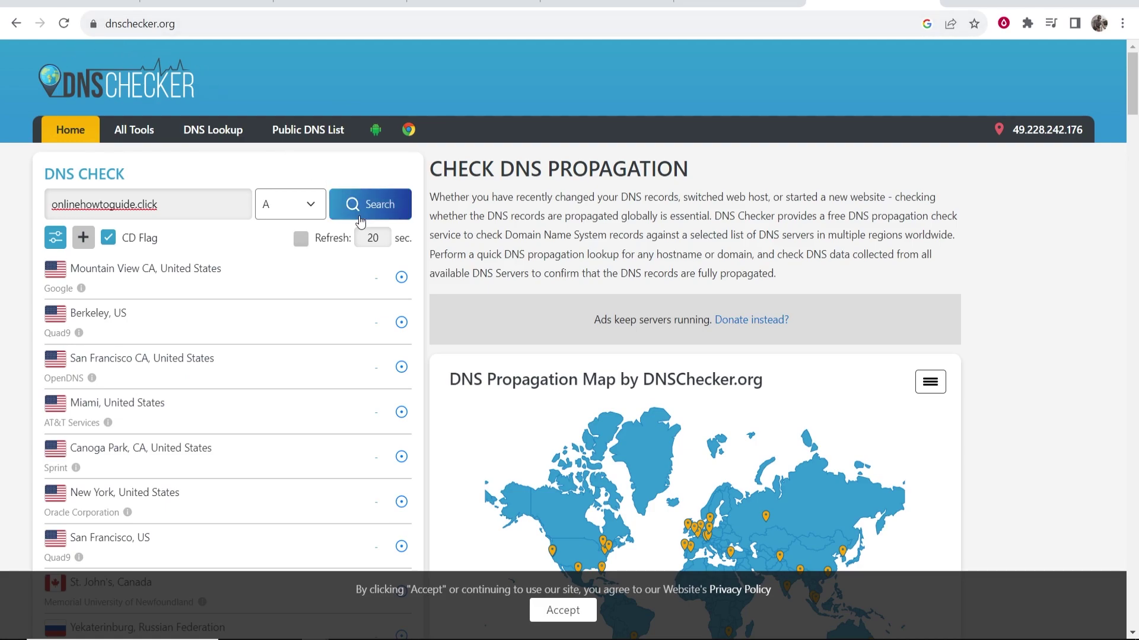
{"action": "left_click", "coordinate": [387, 209]}
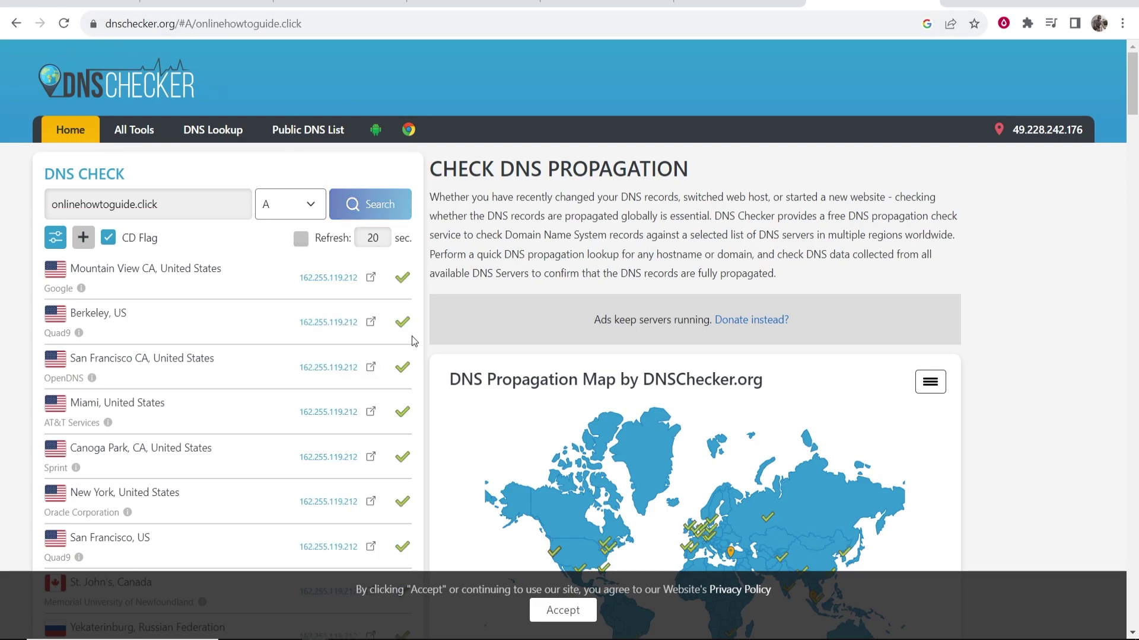
{"action": "scroll", "coordinate": [413, 343], "scroll_direction": "down", "scroll_amount": 1}
{"action": "scroll", "coordinate": [411, 345], "scroll_direction": "down", "scroll_amount": 4}
{"action": "scroll", "coordinate": [411, 346], "scroll_direction": "down", "scroll_amount": 7}
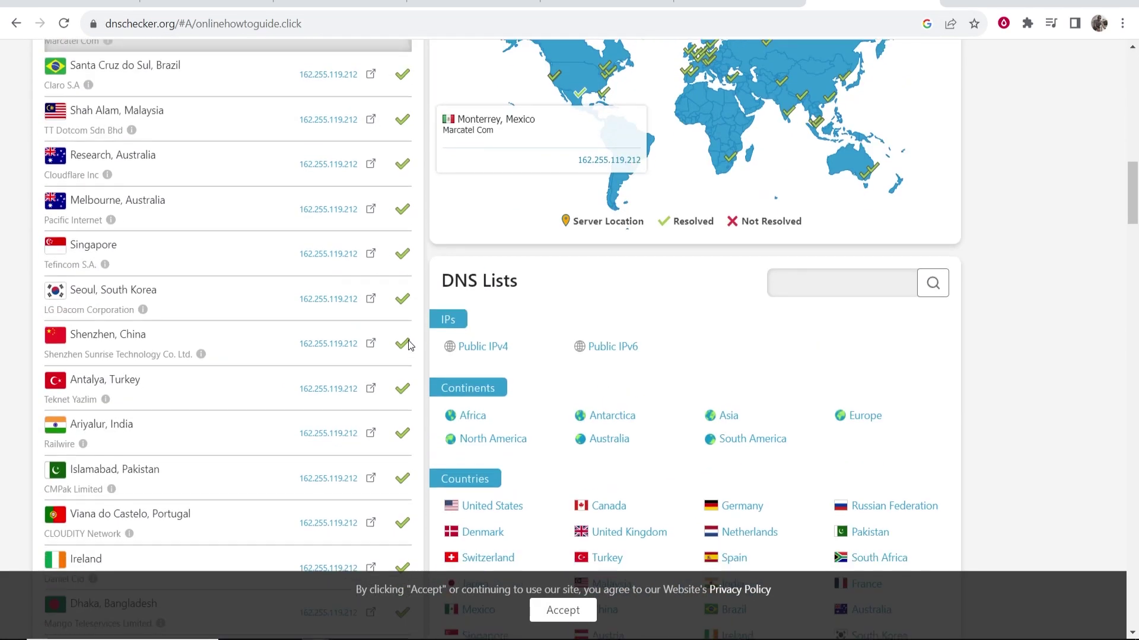
{"action": "scroll", "coordinate": [408, 340], "scroll_direction": "down", "scroll_amount": 5}
{"action": "scroll", "coordinate": [409, 346], "scroll_direction": "up", "scroll_amount": 8}
{"action": "scroll", "coordinate": [407, 340], "scroll_direction": "up", "scroll_amount": 2}
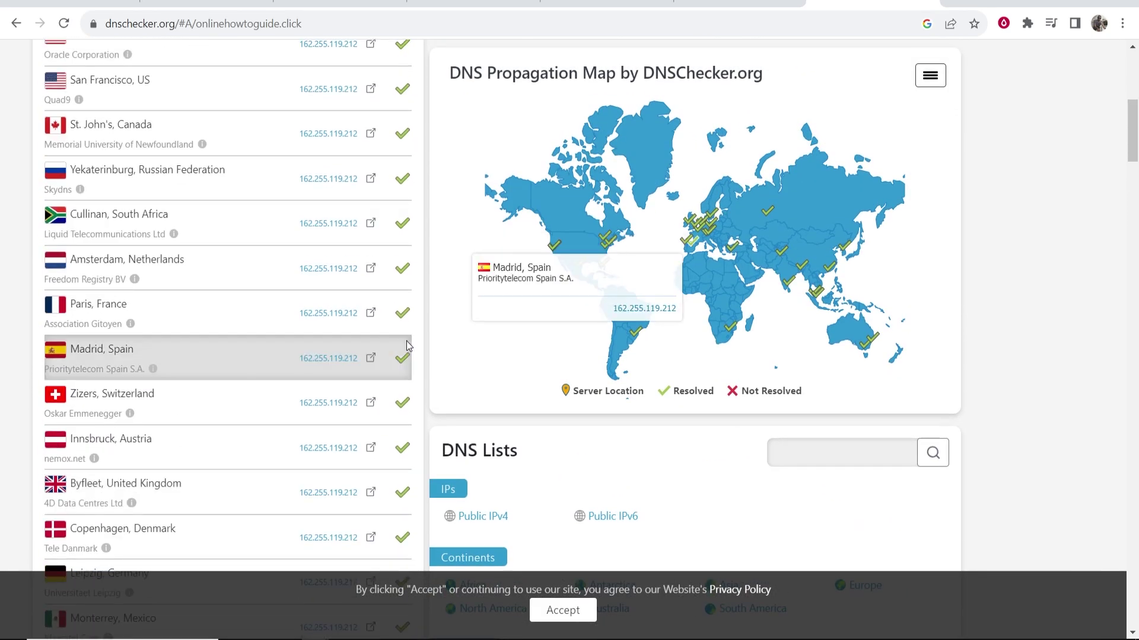
{"action": "scroll", "coordinate": [407, 340], "scroll_direction": "up", "scroll_amount": 4}
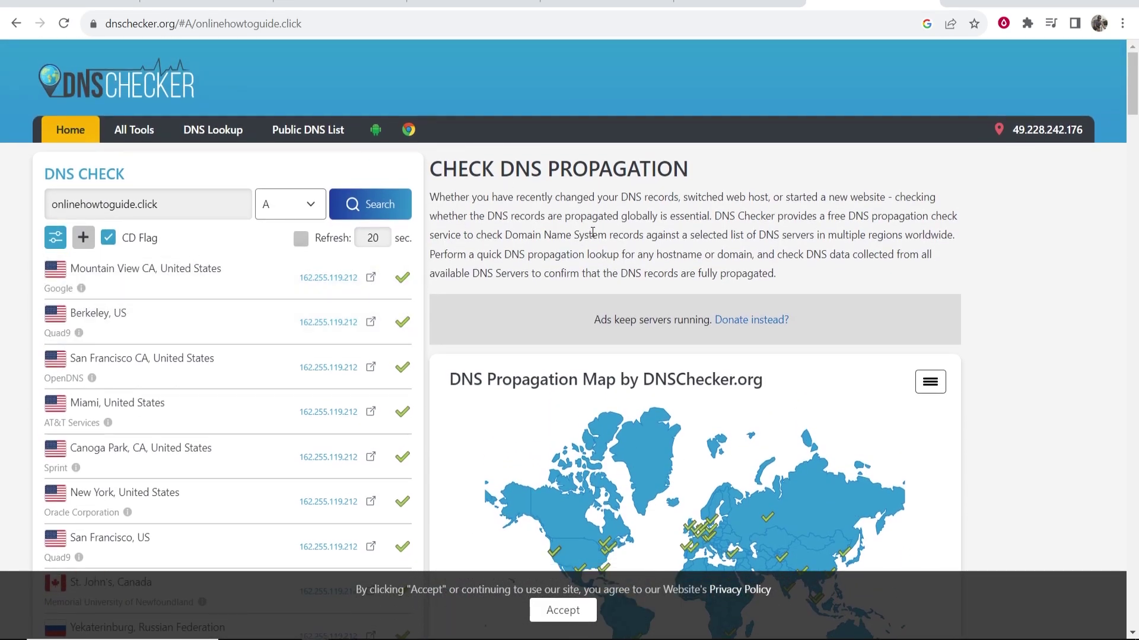